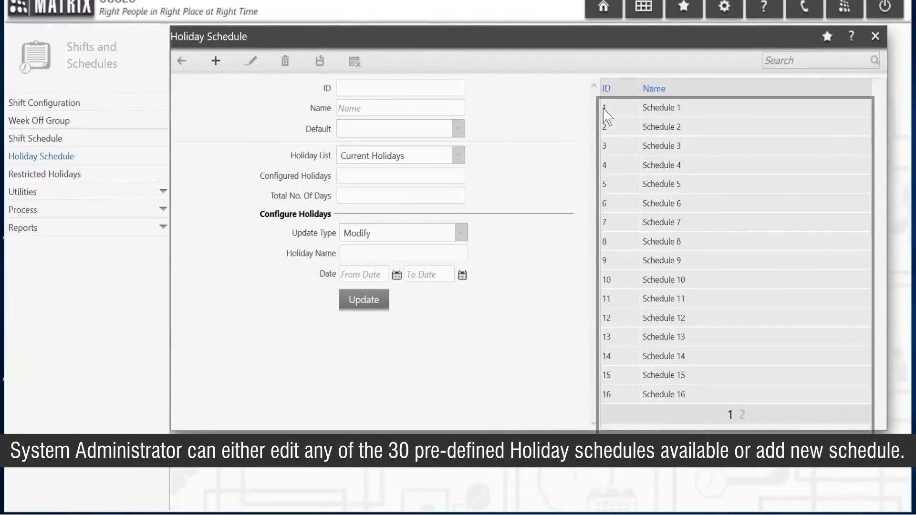
# Open the predefined holiday schedule with ID 1 for editing and rename it Holidays 2017
pyautogui.click(616, 115)
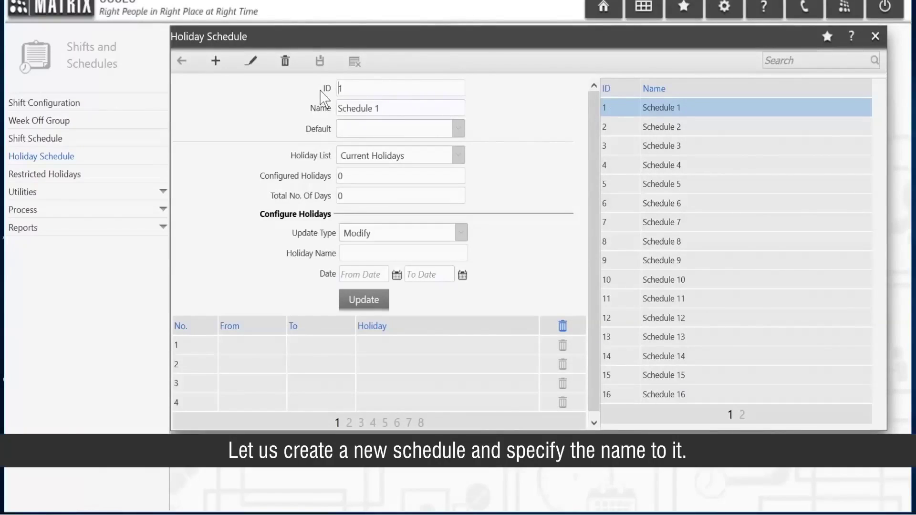
pyautogui.click(253, 67)
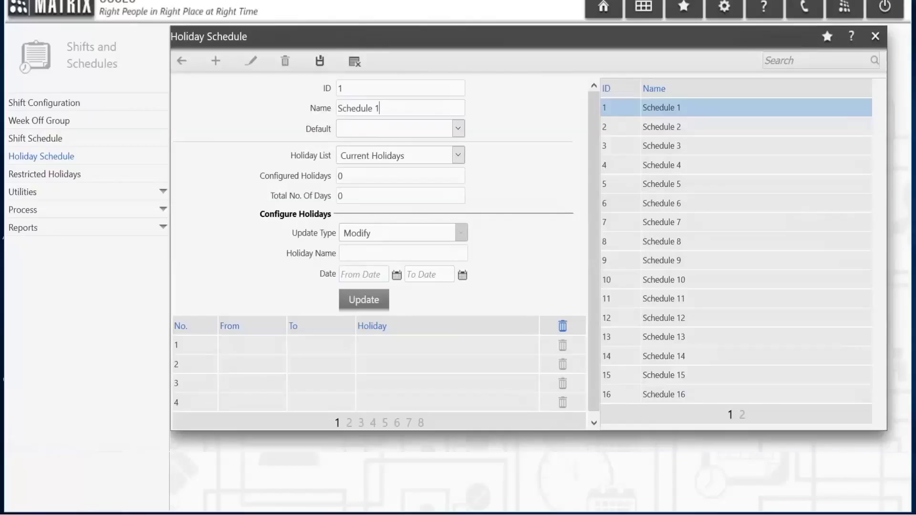
pyautogui.press('BackSpace')
pyautogui.press('BackSpace')
pyautogui.press('BackSpace')
pyautogui.press('BackSpace')
pyautogui.press('BackSpace')
pyautogui.press('BackSpace')
pyautogui.press('BackSpace')
pyautogui.press('BackSpace')
pyautogui.press('BackSpace')
pyautogui.press('BackSpace')
pyautogui.write('Holidays 2017')
# Assign the Default 1 option to the Holidays 2017 schedule
pyautogui.click(457, 128)
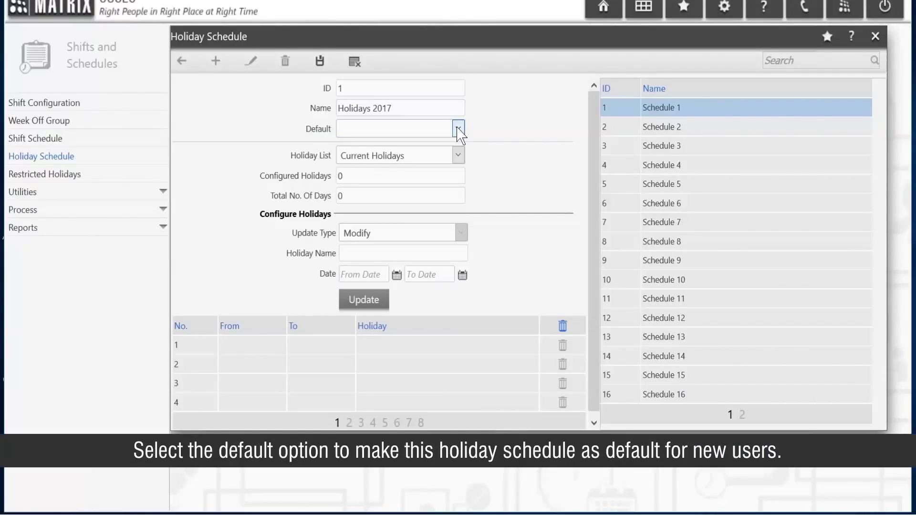
pyautogui.click(458, 129)
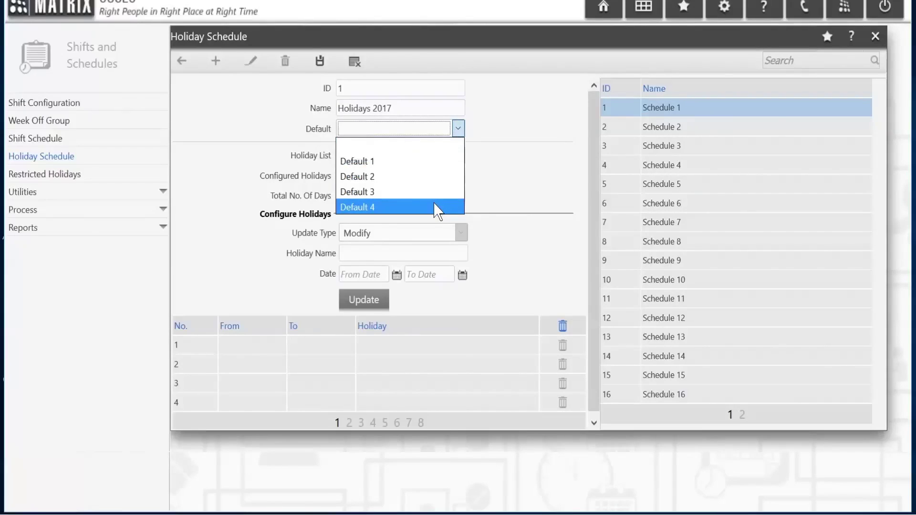
pyautogui.click(436, 162)
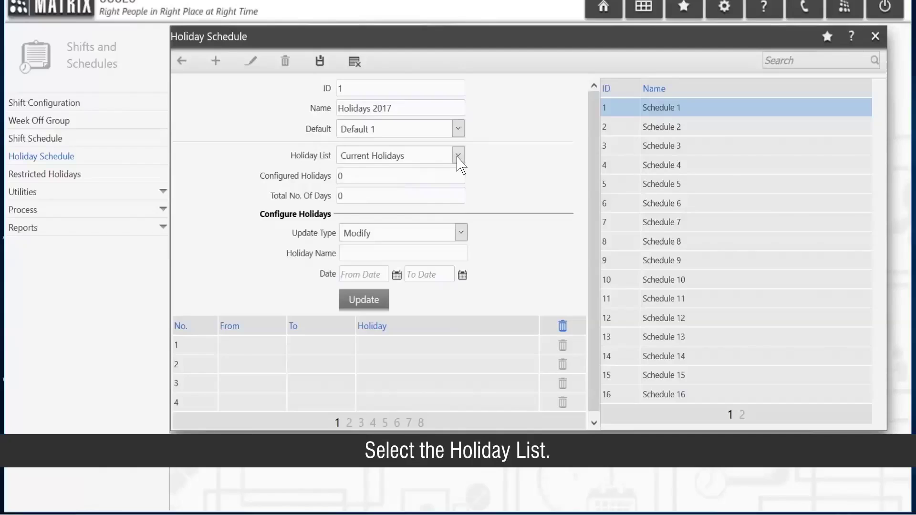
# Select Current Holidays as the holiday list and Modify as the update type
pyautogui.click(457, 156)
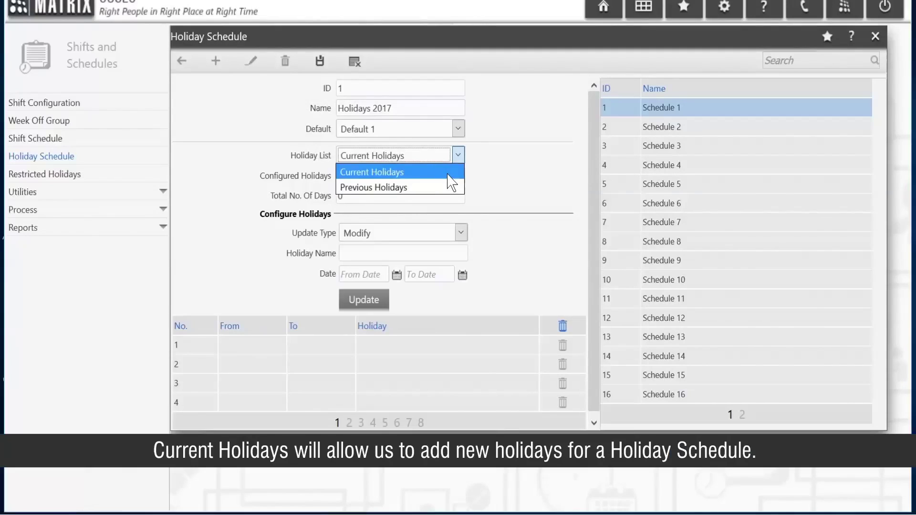
pyautogui.click(451, 173)
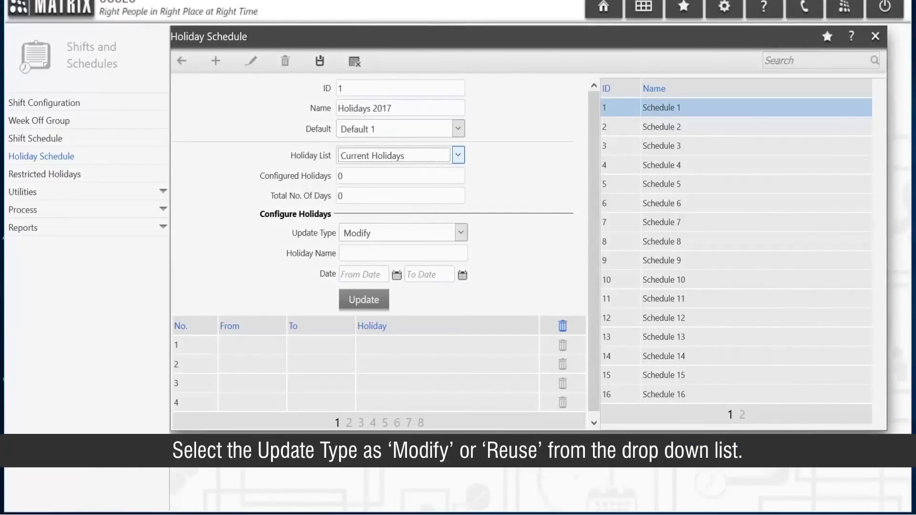
pyautogui.click(460, 234)
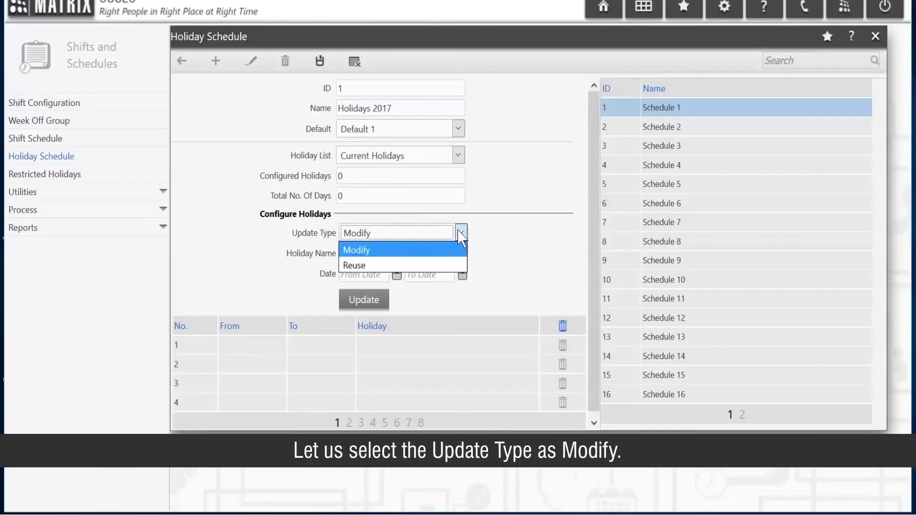
pyautogui.click(459, 231)
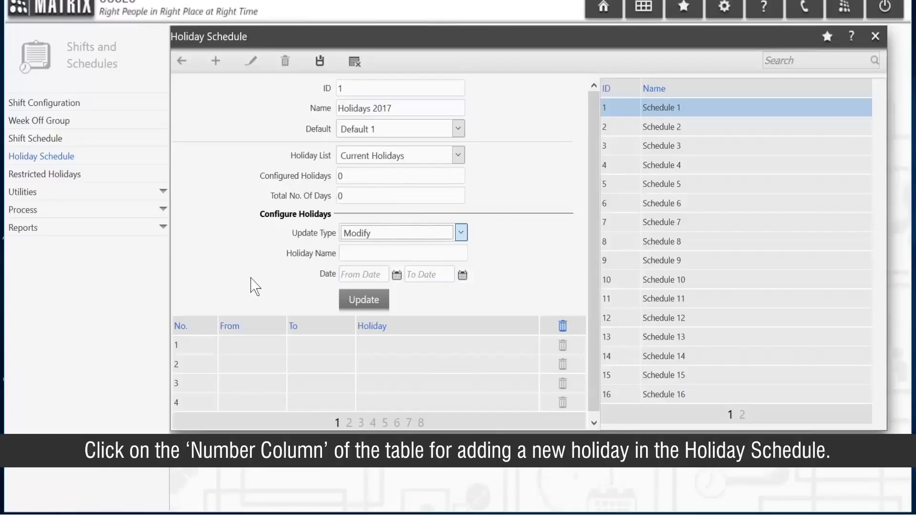
# Start holiday entry 1 in the schedule, name it Memorial Day and set its start date to 29/05/2017
pyautogui.click(202, 351)
pyautogui.click(202, 351)
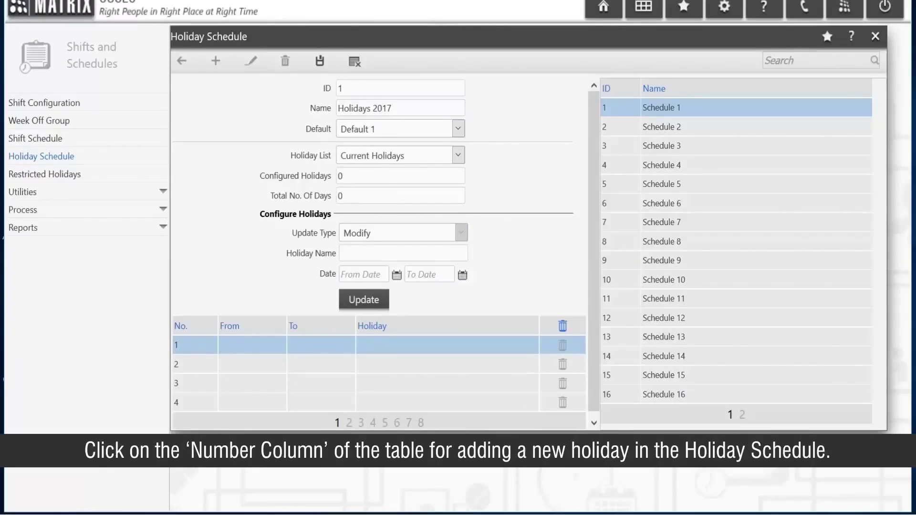
pyautogui.click(356, 253)
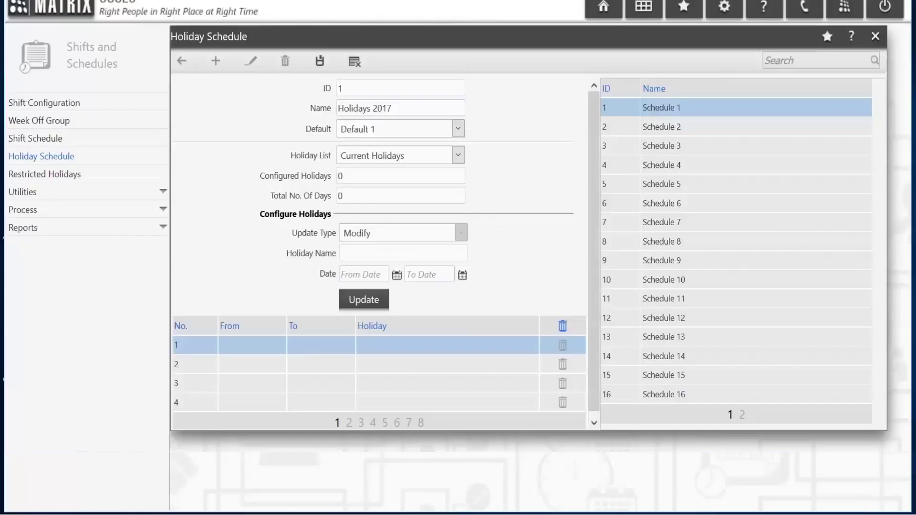
pyautogui.write('Memorial Day')
pyautogui.click(397, 276)
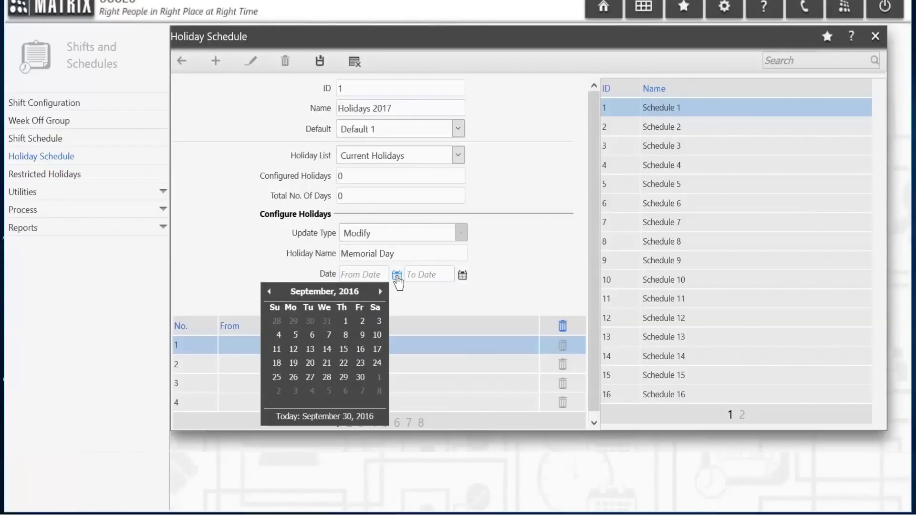
pyautogui.click(372, 291)
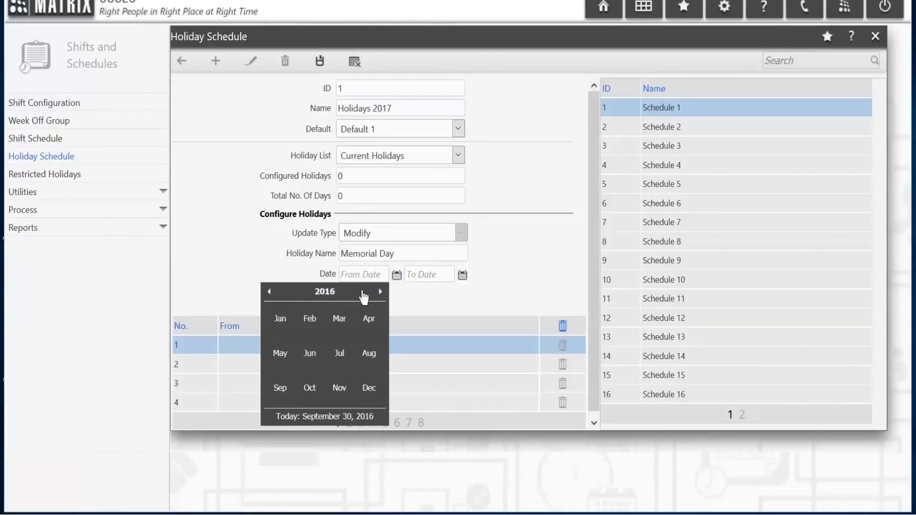
pyautogui.click(379, 295)
pyautogui.click(280, 354)
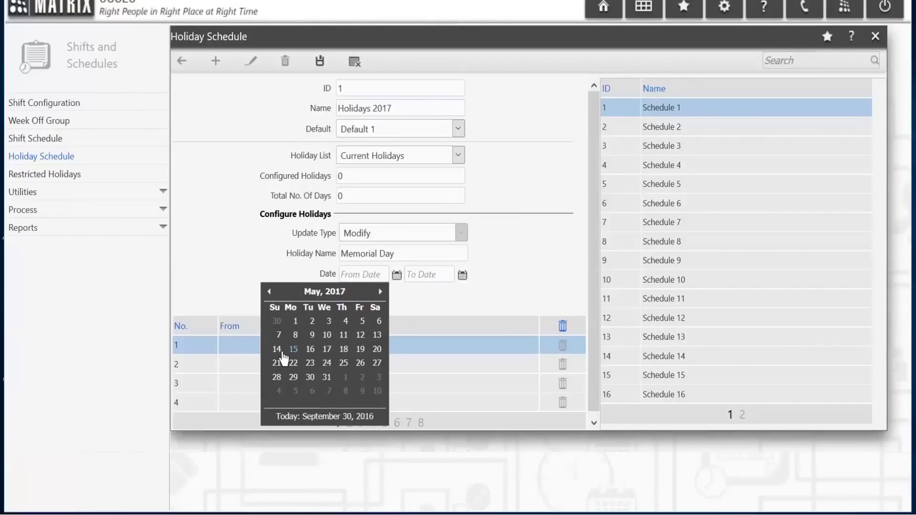
pyautogui.click(293, 377)
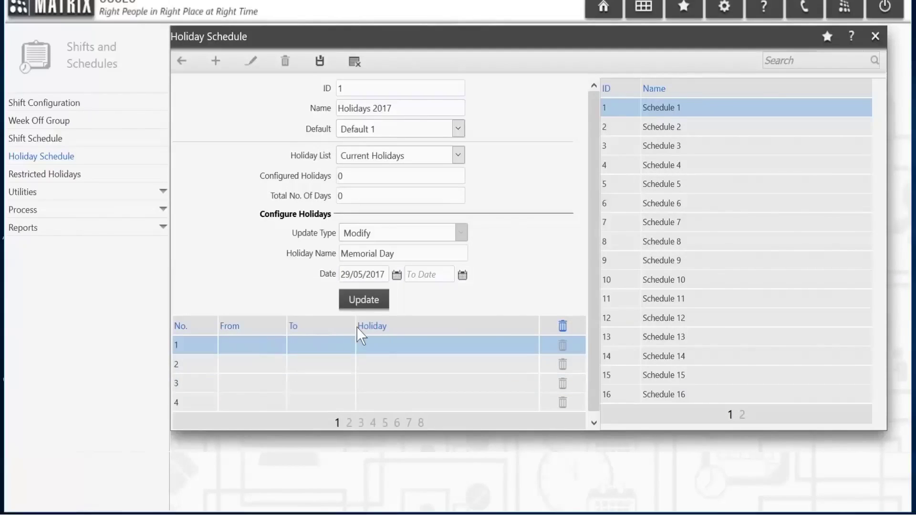
# Set Memorial Day's end date to 29/05/2017 and update the holiday table with the entry
pyautogui.click(462, 276)
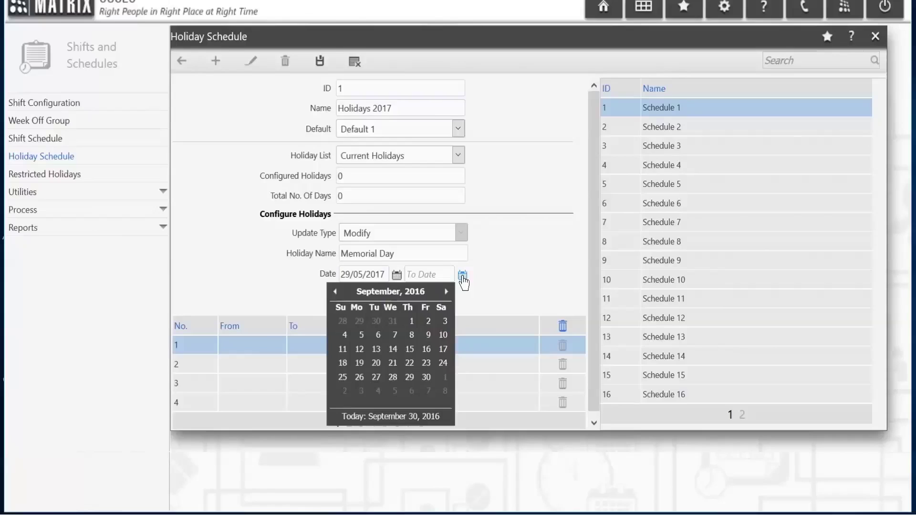
pyautogui.click(417, 294)
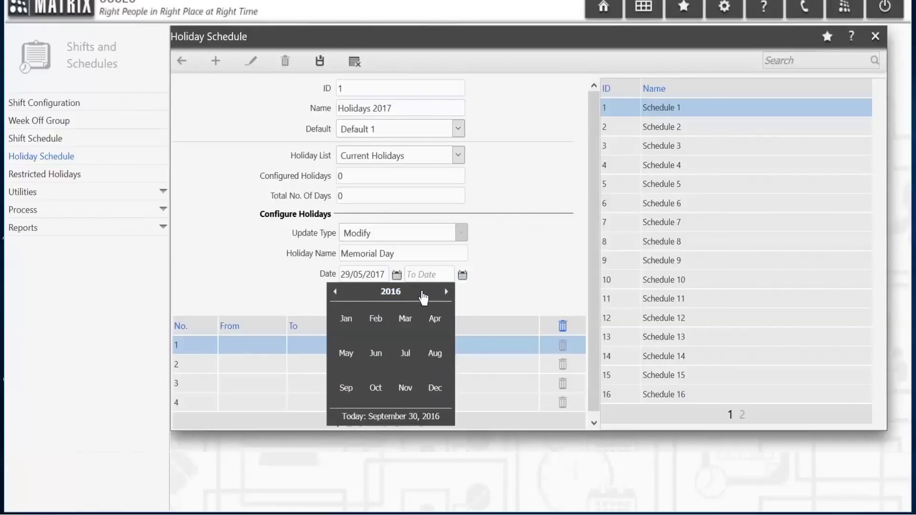
pyautogui.click(446, 294)
pyautogui.click(344, 355)
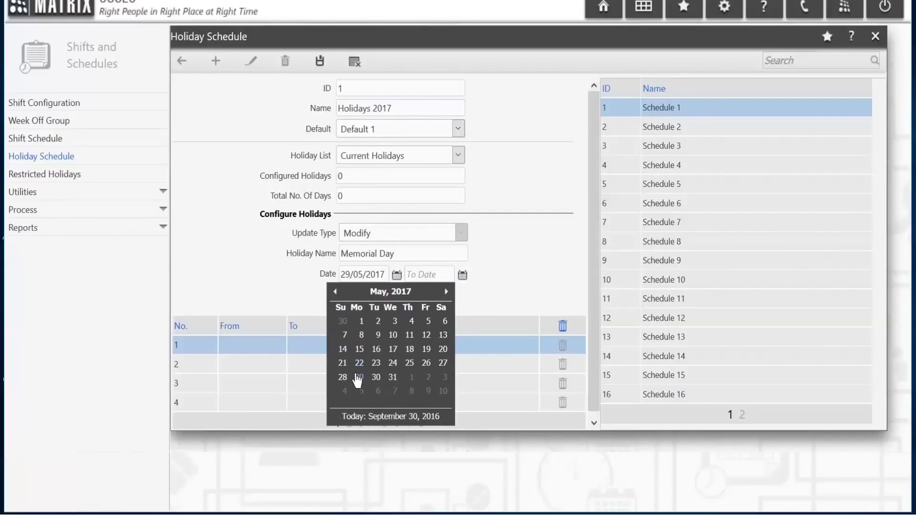
pyautogui.click(357, 376)
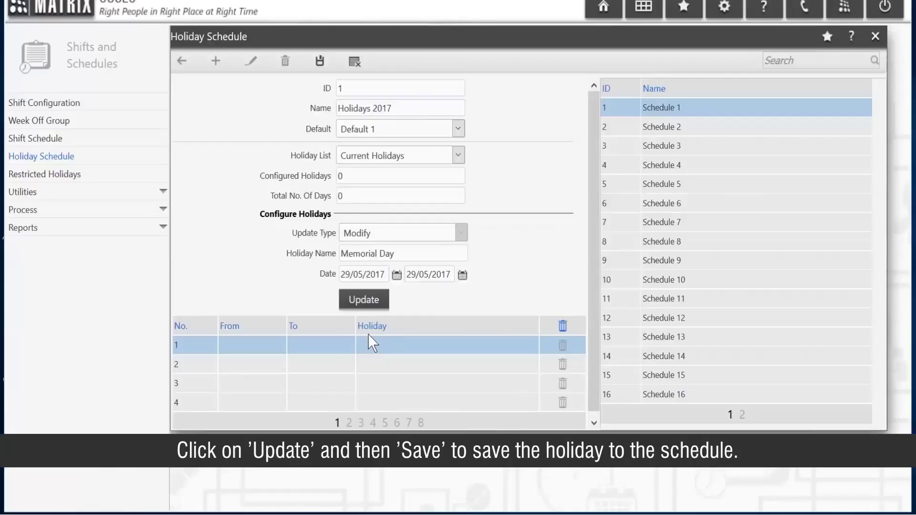
pyautogui.click(374, 300)
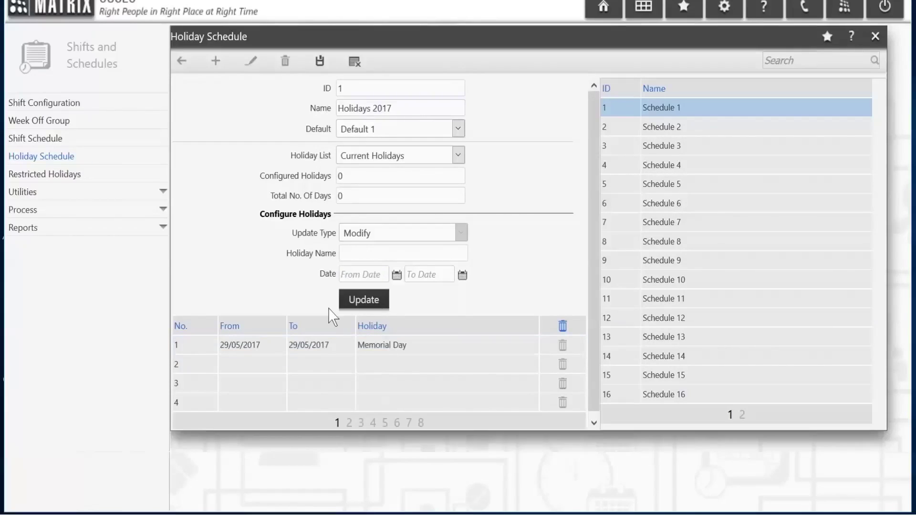
# Start holiday entry 2, name it Independence Day and set its start date to 04/07/2017
pyautogui.click(212, 365)
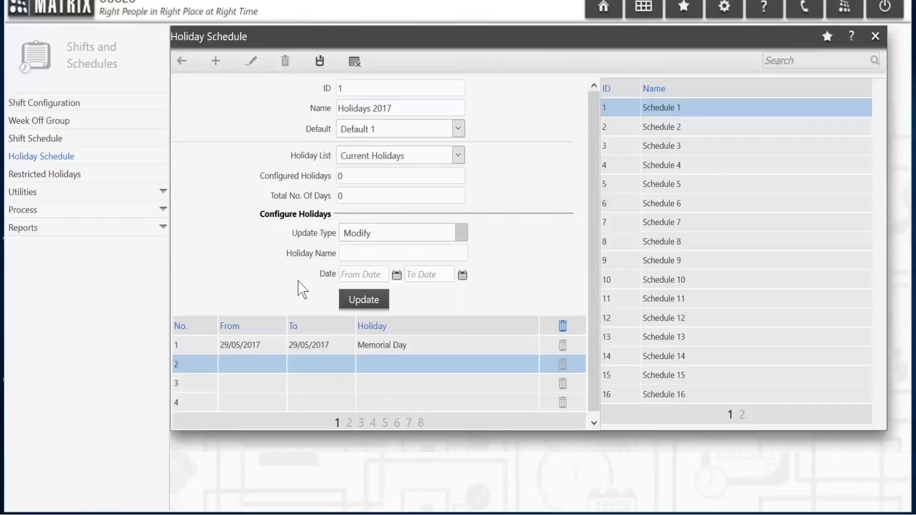
pyautogui.write('Independence Day')
pyautogui.click(397, 275)
pyautogui.click(359, 291)
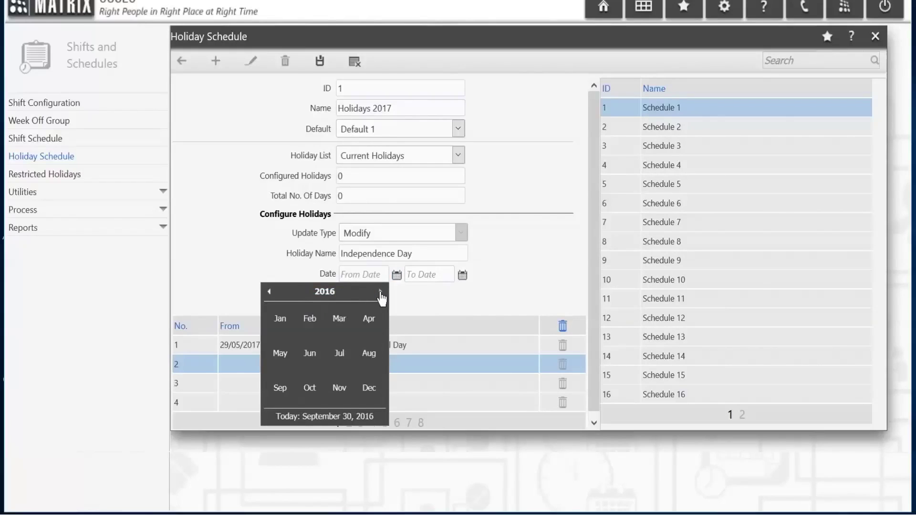
pyautogui.click(380, 292)
pyautogui.click(339, 353)
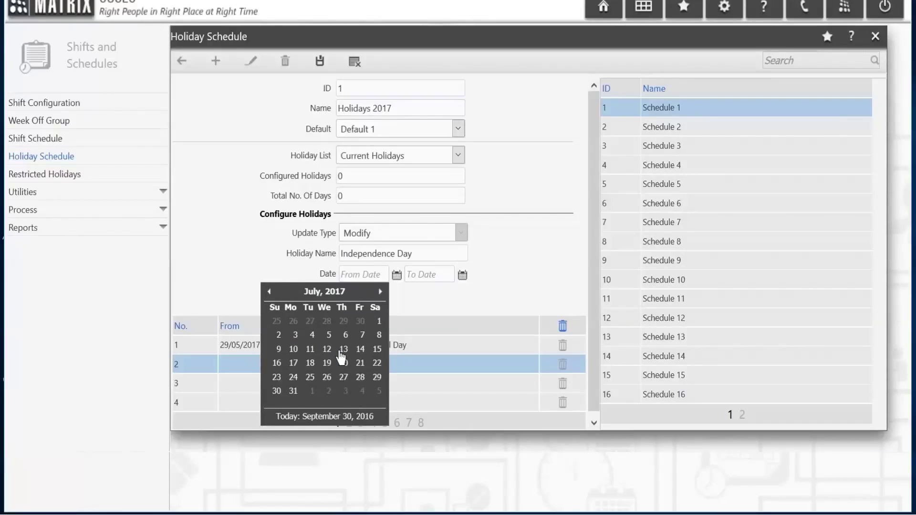
pyautogui.click(312, 335)
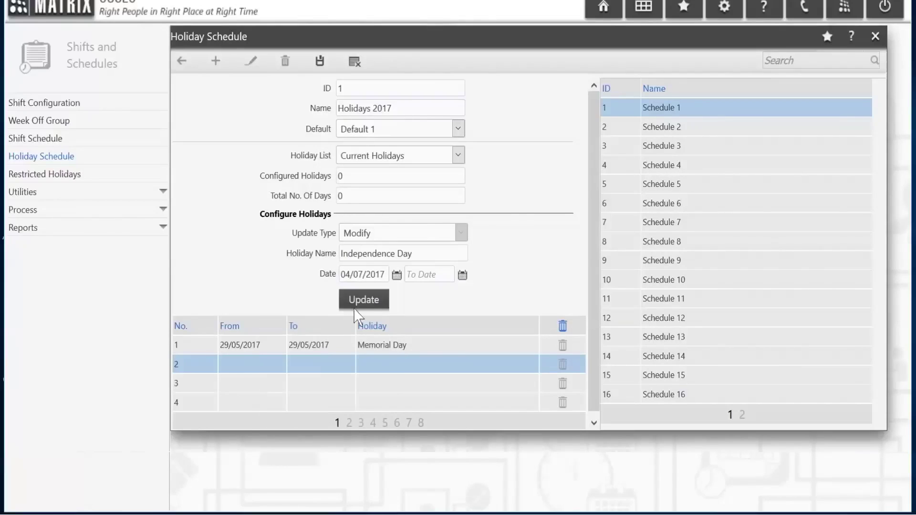
# Set Independence Day's end date to 04/07/2017 and update the holiday table with the entry
pyautogui.click(463, 279)
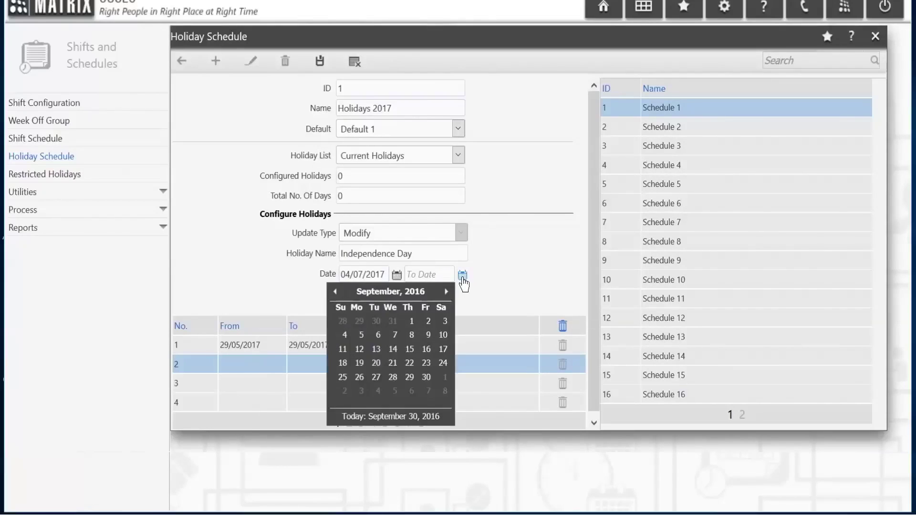
pyautogui.click(420, 291)
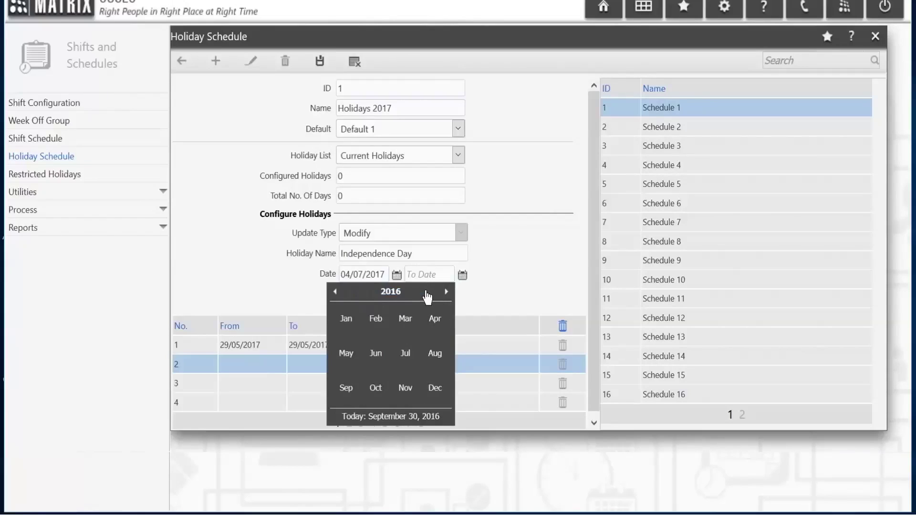
pyautogui.click(447, 292)
pyautogui.click(405, 356)
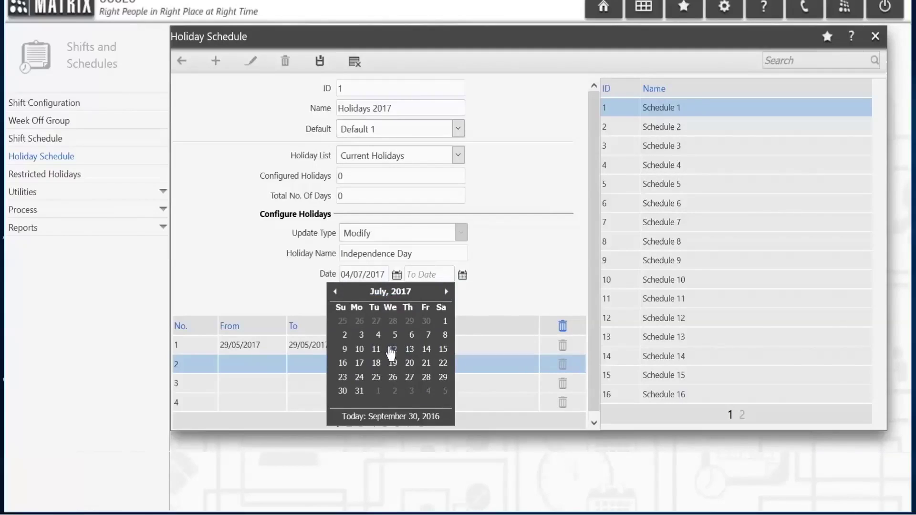
pyautogui.click(380, 335)
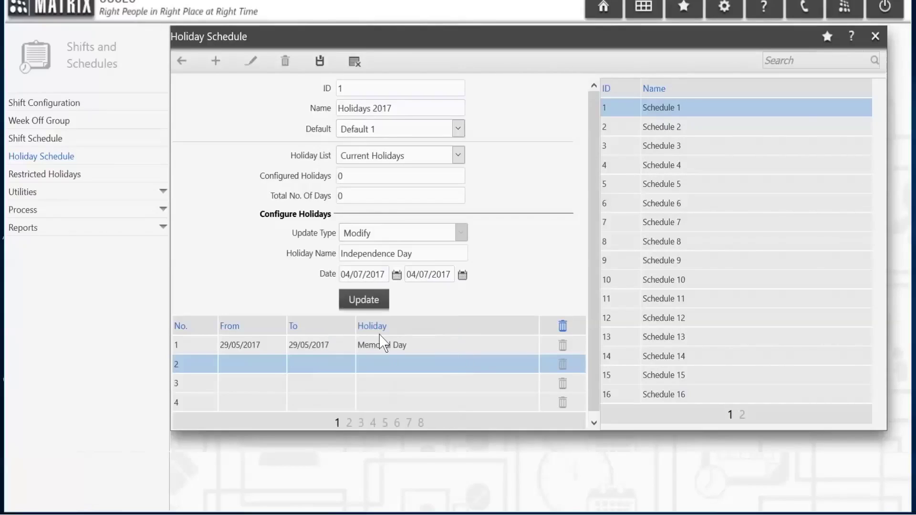
pyautogui.click(378, 301)
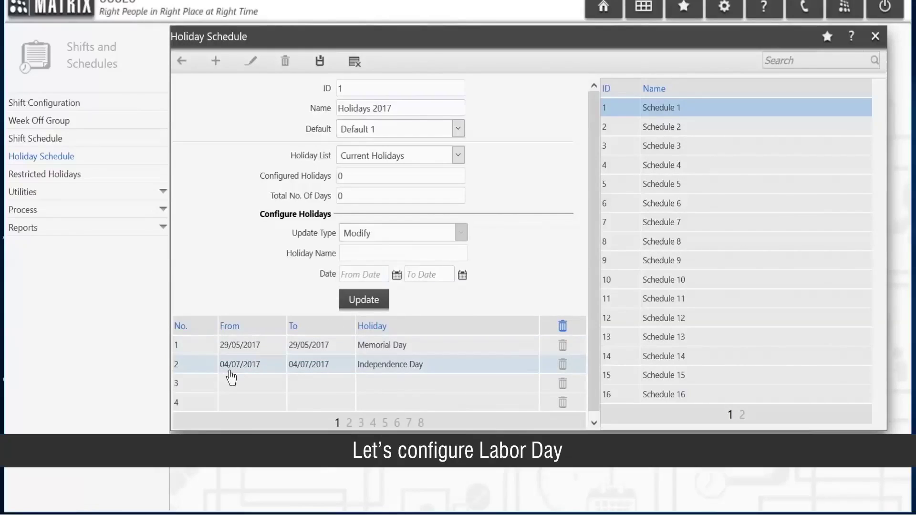
# Start holiday entry 3, name it Labor Day and set its start date to 04/09/2017
pyautogui.click(211, 385)
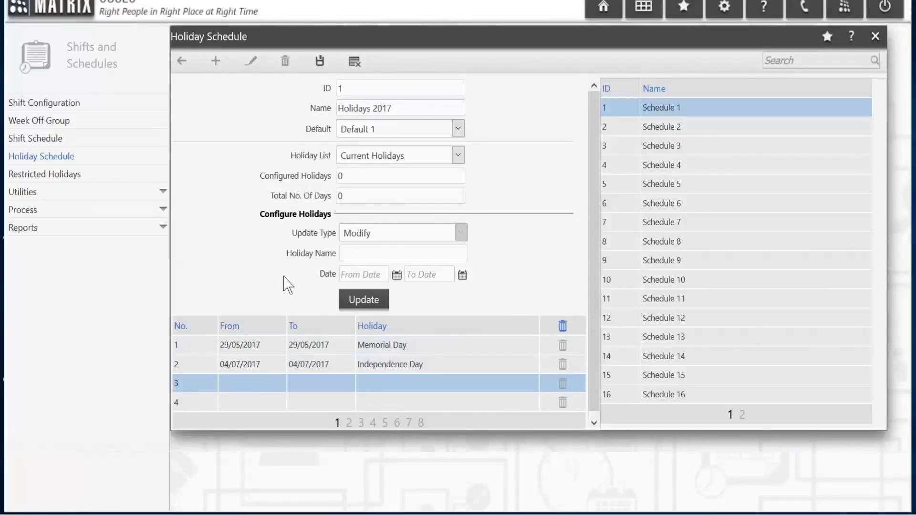
pyautogui.write('Labor Day')
pyautogui.click(395, 275)
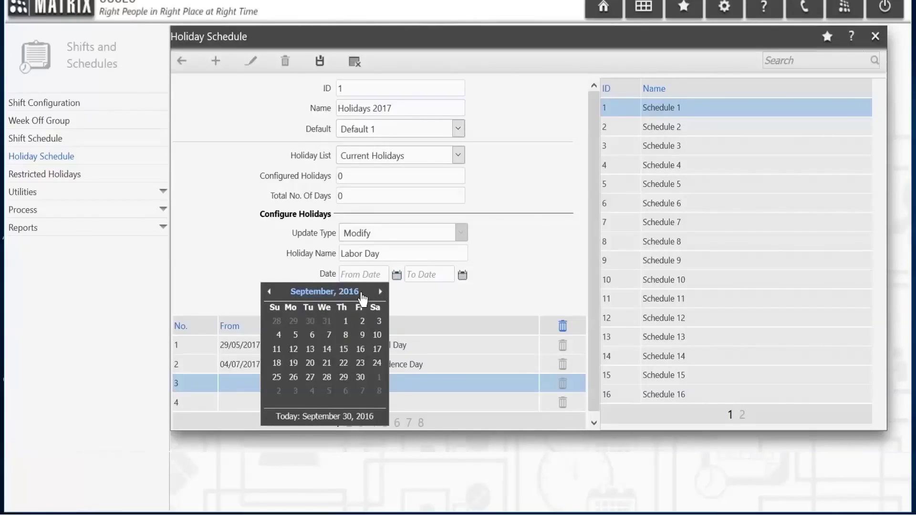
pyautogui.click(368, 291)
pyautogui.click(379, 295)
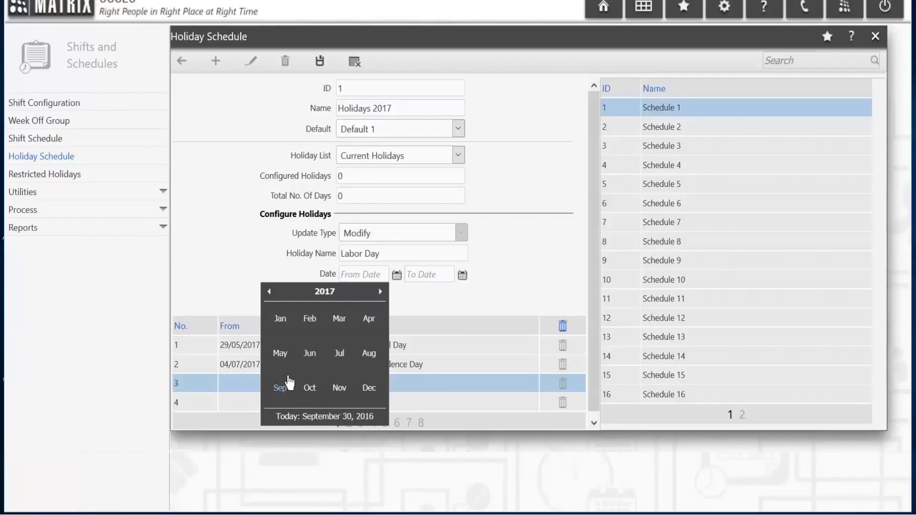
pyautogui.click(282, 388)
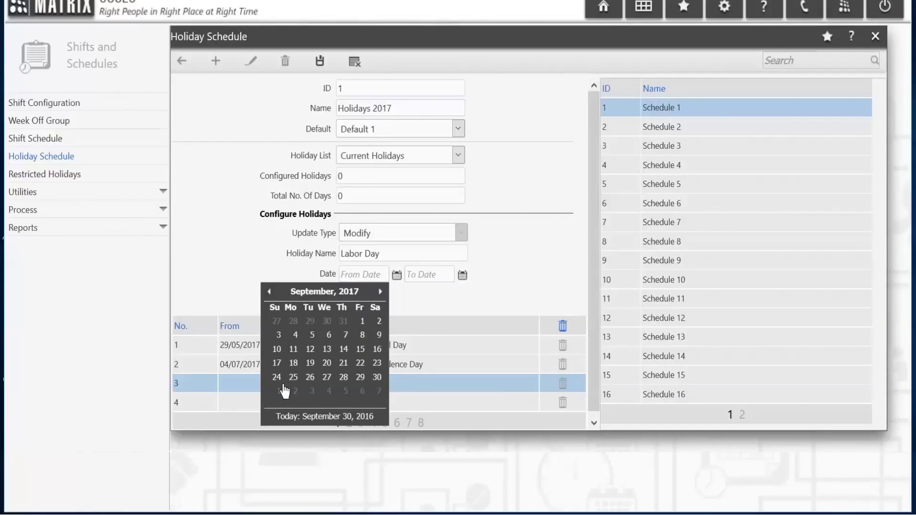
pyautogui.click(294, 335)
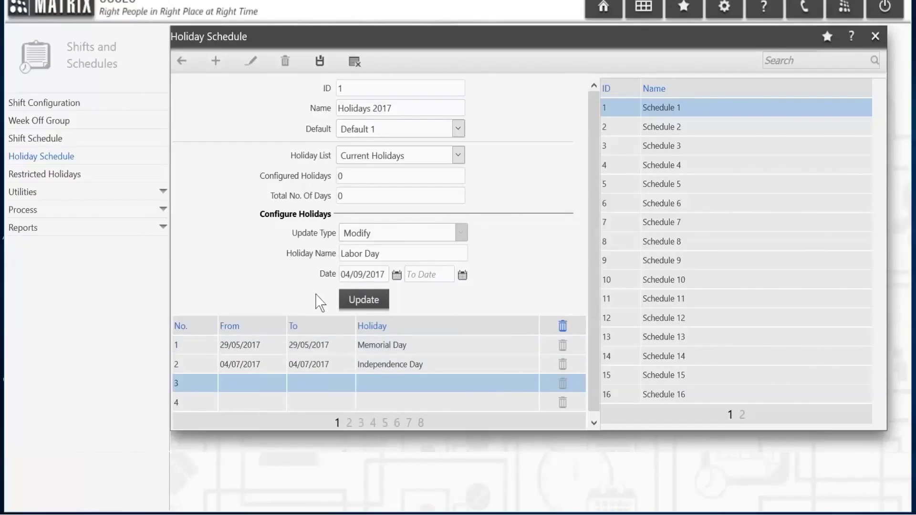
# Set Labor Day's end date to 04/09/2017 and update the holiday table with the entry
pyautogui.click(462, 275)
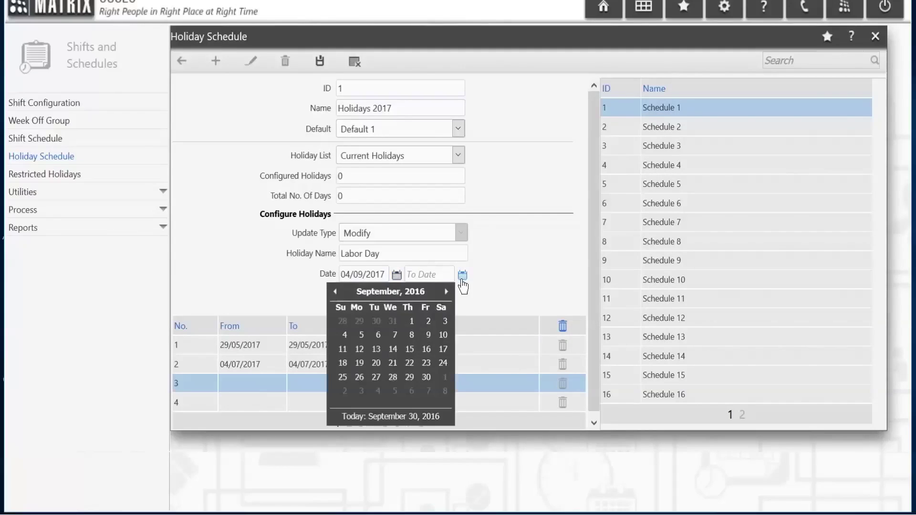
pyautogui.click(410, 297)
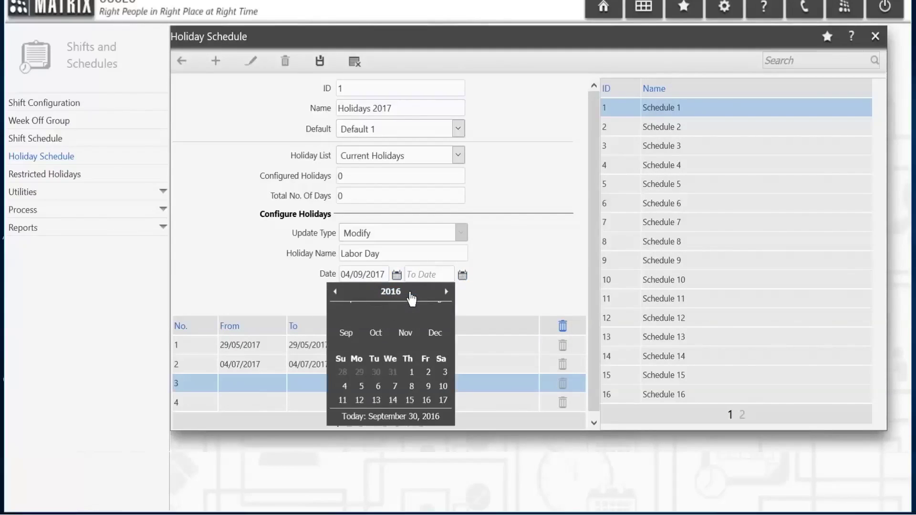
pyautogui.click(444, 293)
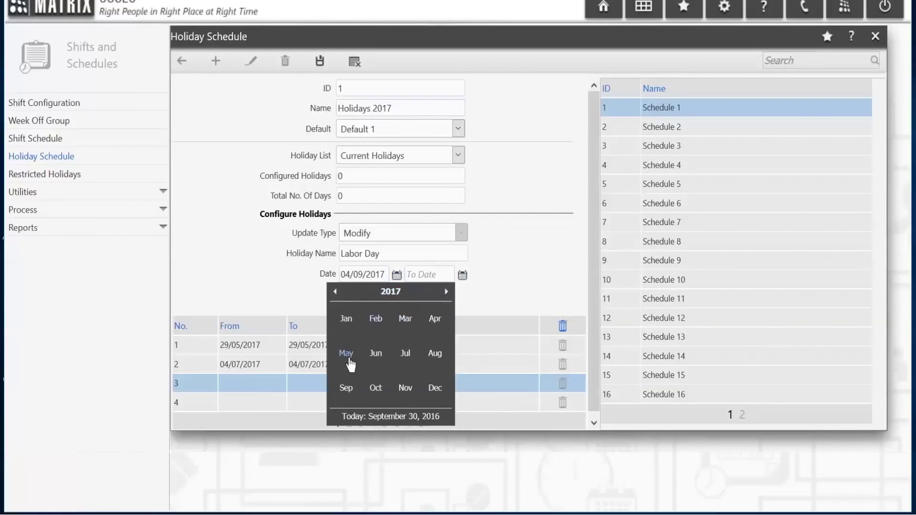
pyautogui.click(346, 389)
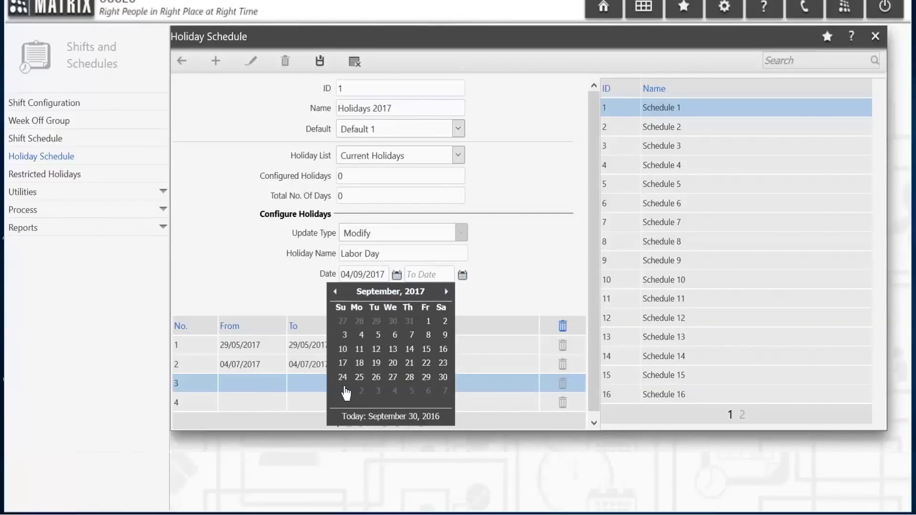
pyautogui.click(362, 335)
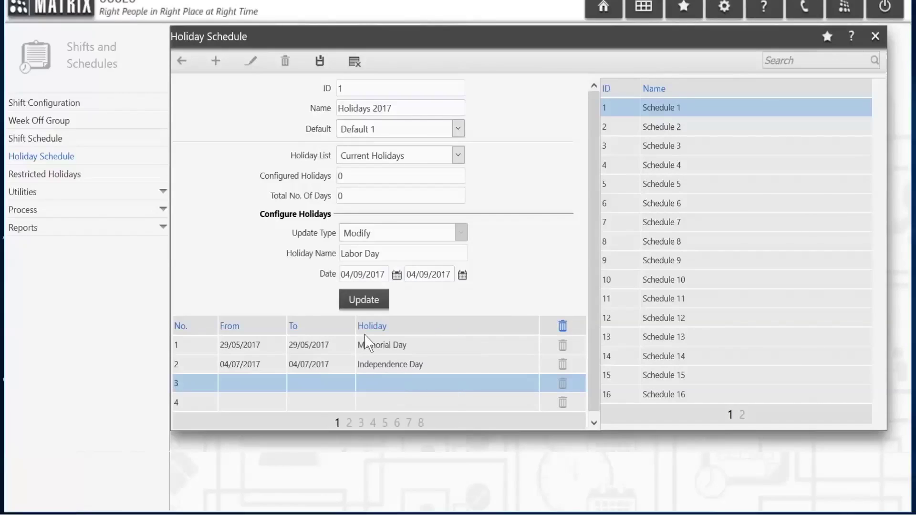
pyautogui.click(364, 306)
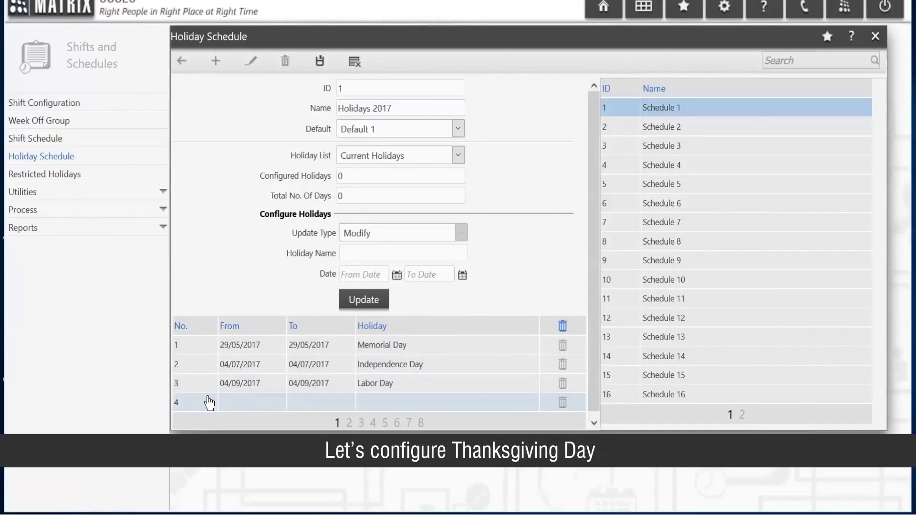
# Start holiday entry 4, name it Thanksgiving Day and set its start date to 23/11/2017
pyautogui.click(209, 403)
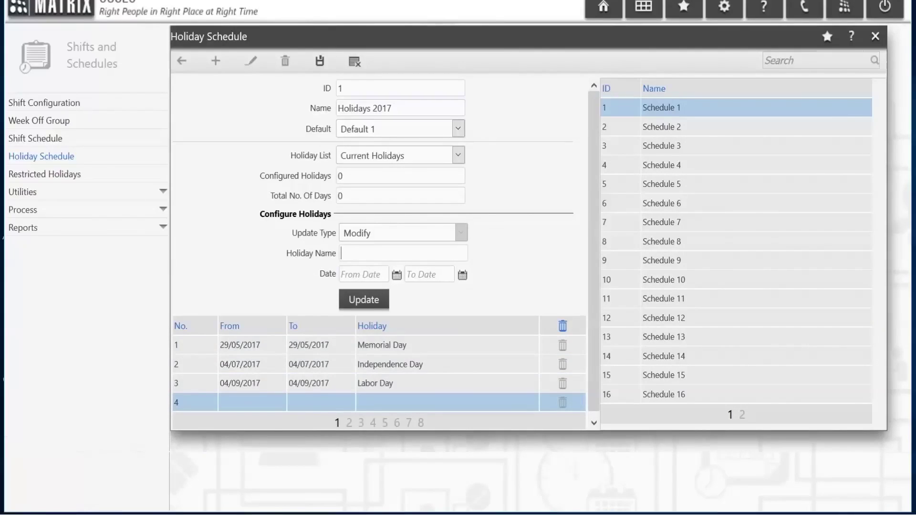
pyautogui.write('Thanksgiving Day')
pyautogui.click(397, 276)
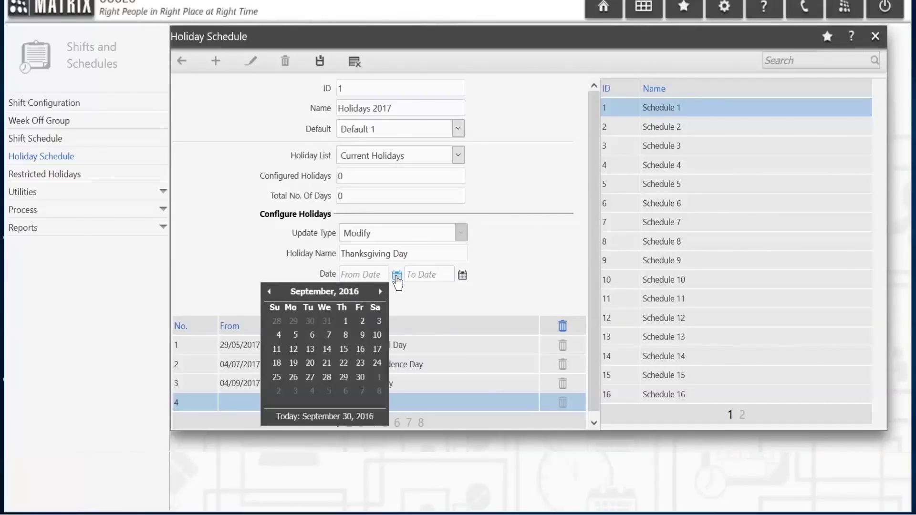
pyautogui.click(357, 292)
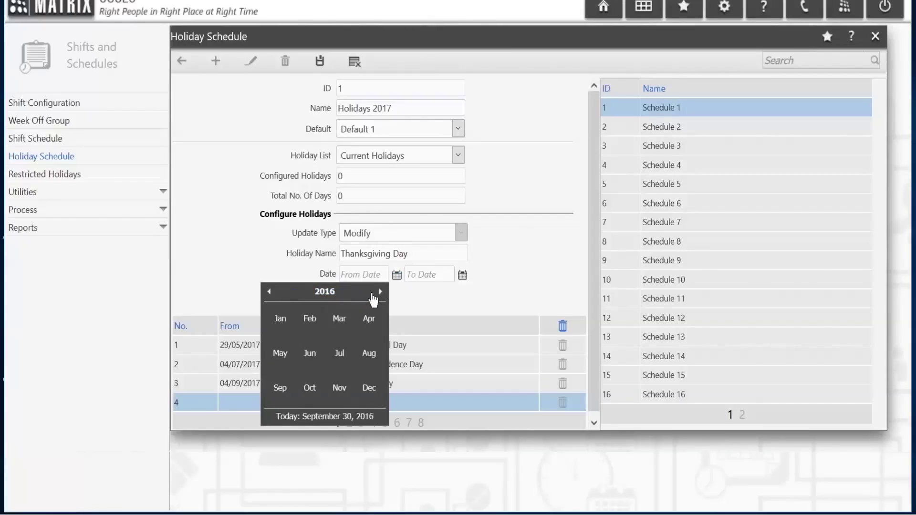
pyautogui.click(381, 293)
pyautogui.click(339, 391)
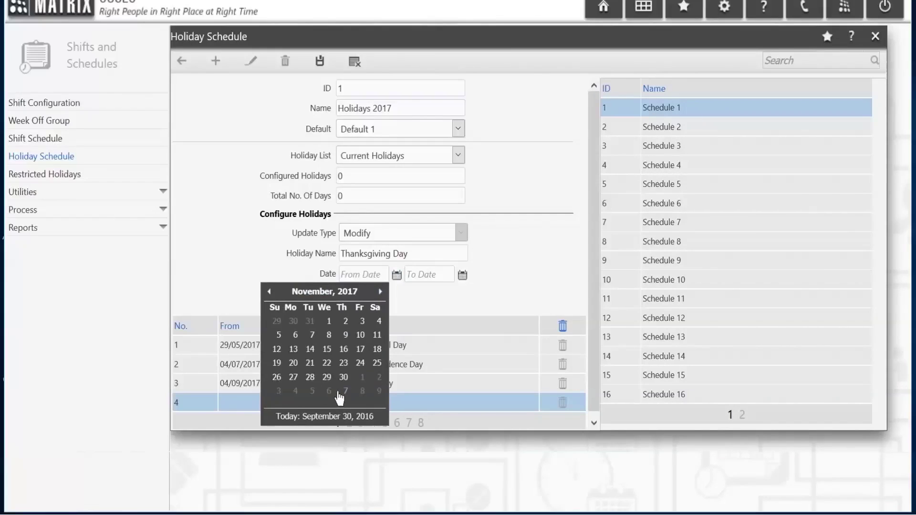
pyautogui.click(344, 363)
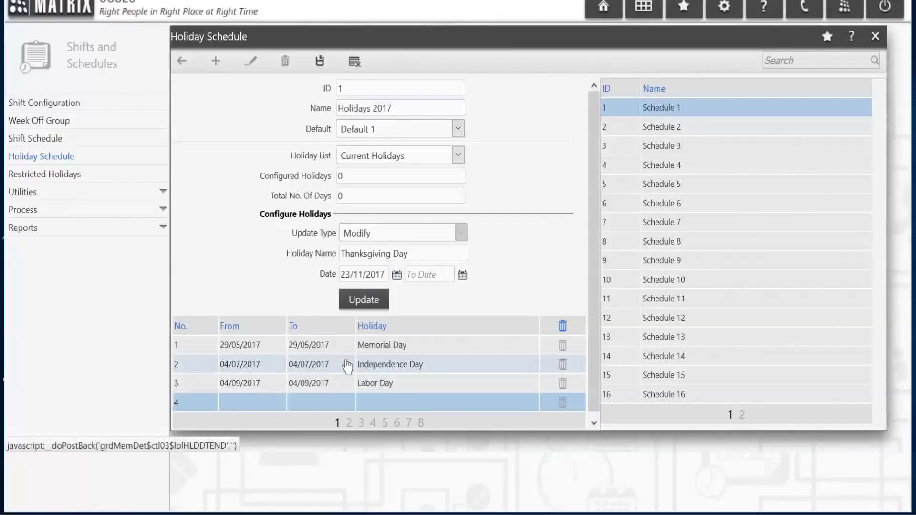
# Set Thanksgiving Day's end date to 24/11/2017 and update the holiday table with the entry
pyautogui.click(462, 276)
pyautogui.click(432, 293)
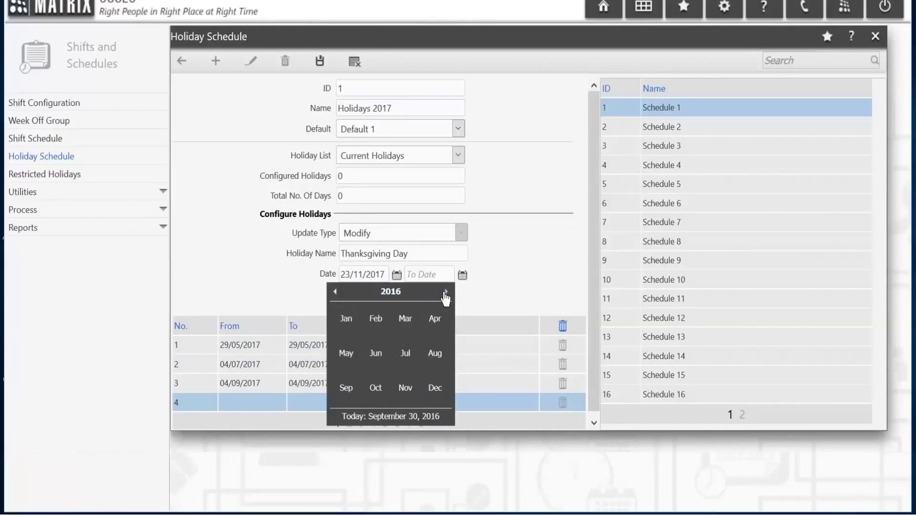
pyautogui.click(444, 292)
pyautogui.click(404, 388)
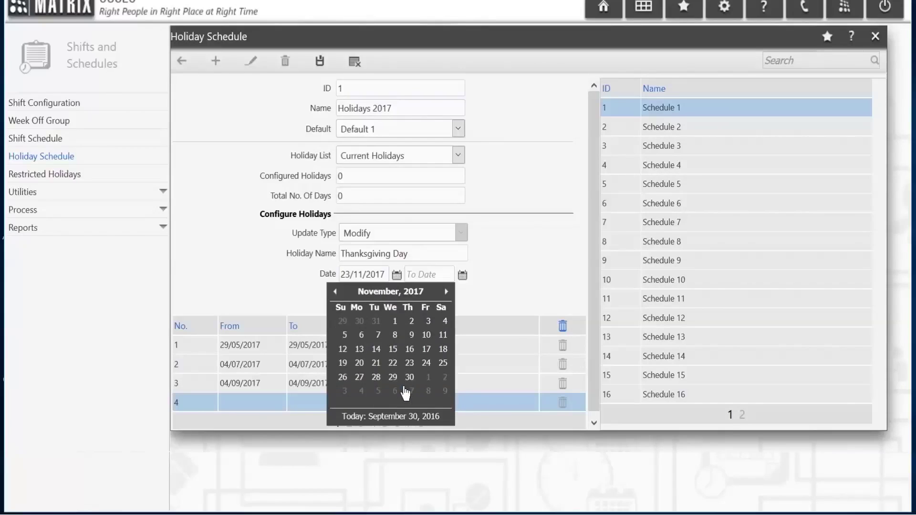
pyautogui.click(428, 364)
pyautogui.click(369, 305)
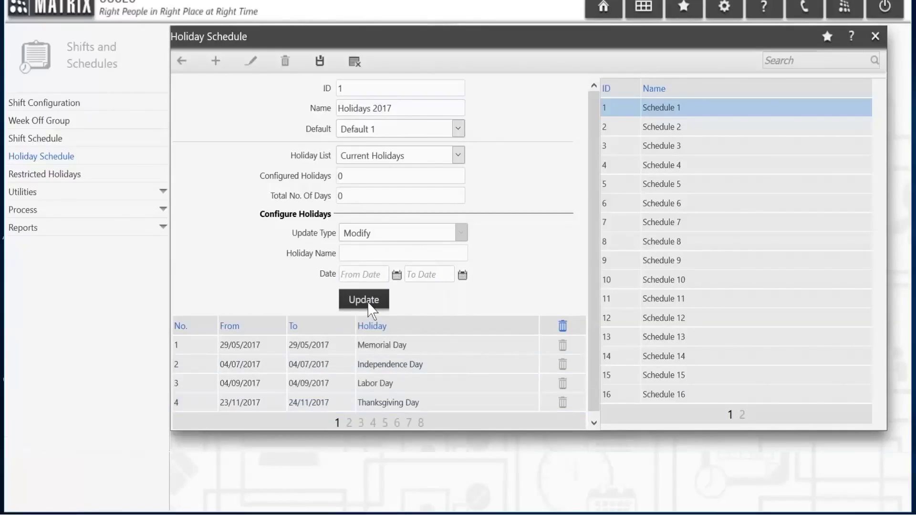
# Start holiday entry 5, name it Christmas and set its start date to 25/12/2017
pyautogui.click(349, 423)
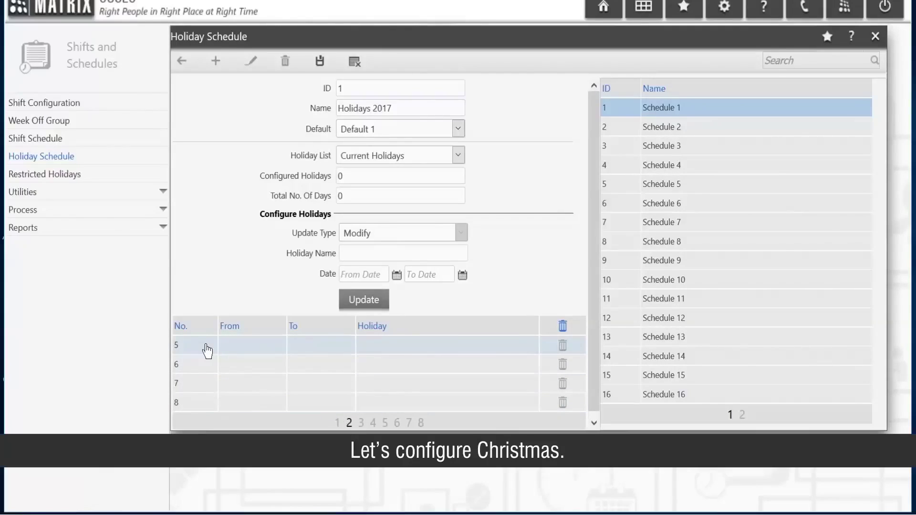
pyautogui.click(207, 350)
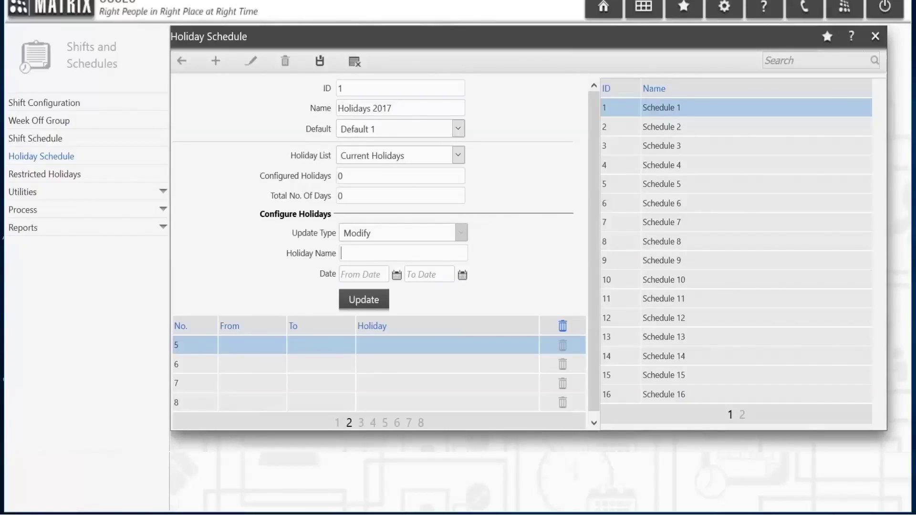
pyautogui.write('Christmas')
pyautogui.click(396, 276)
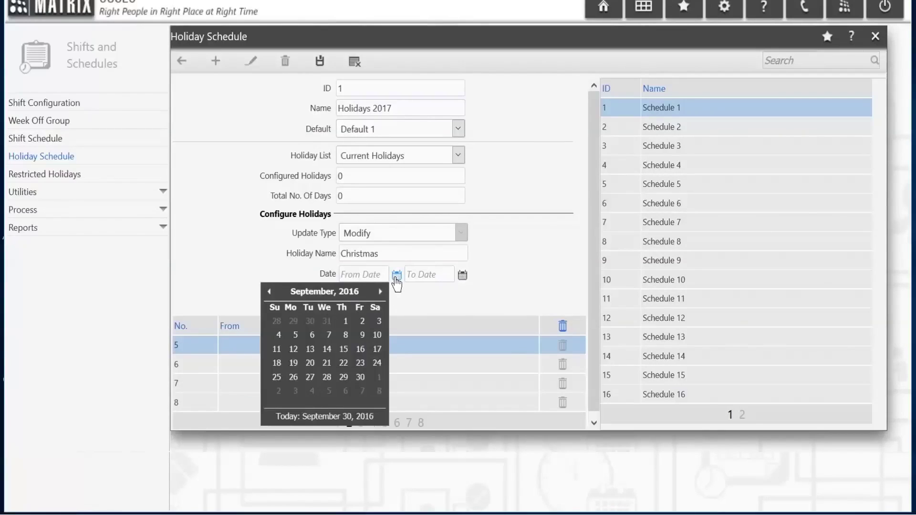
pyautogui.click(359, 293)
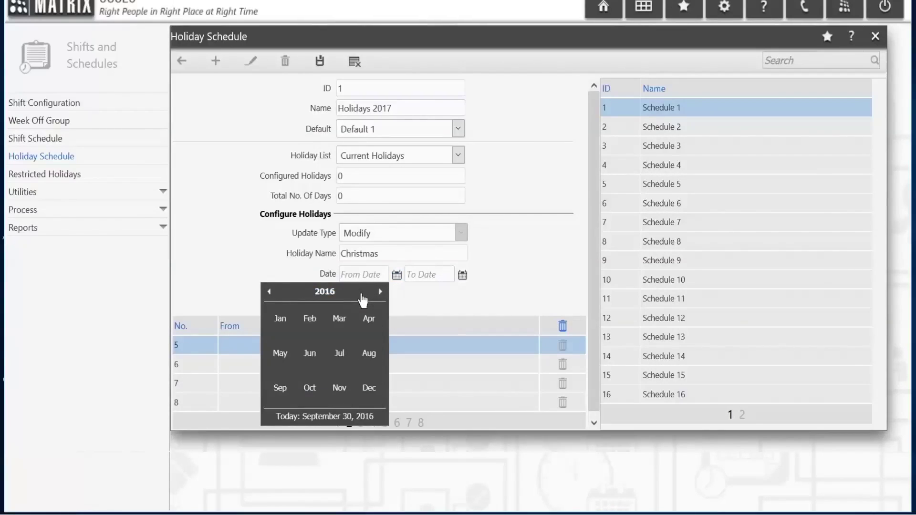
pyautogui.click(380, 292)
pyautogui.click(368, 387)
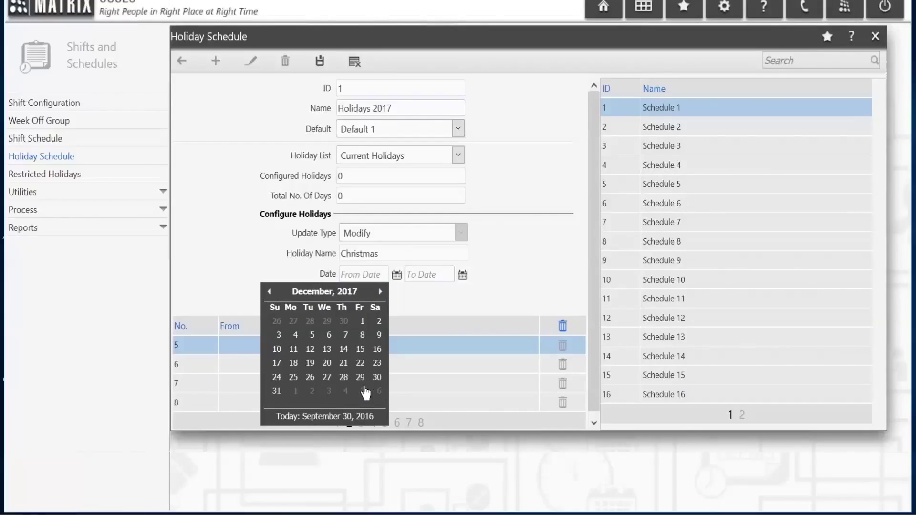
pyautogui.click(293, 377)
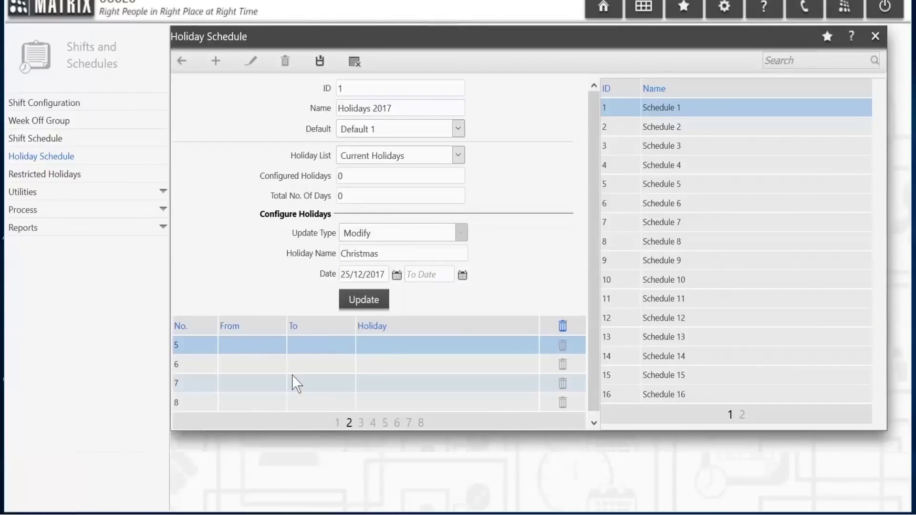
# Update the Christmas entry with the end date 01/01/2018 and save the Holidays 2017 schedule
pyautogui.click(462, 276)
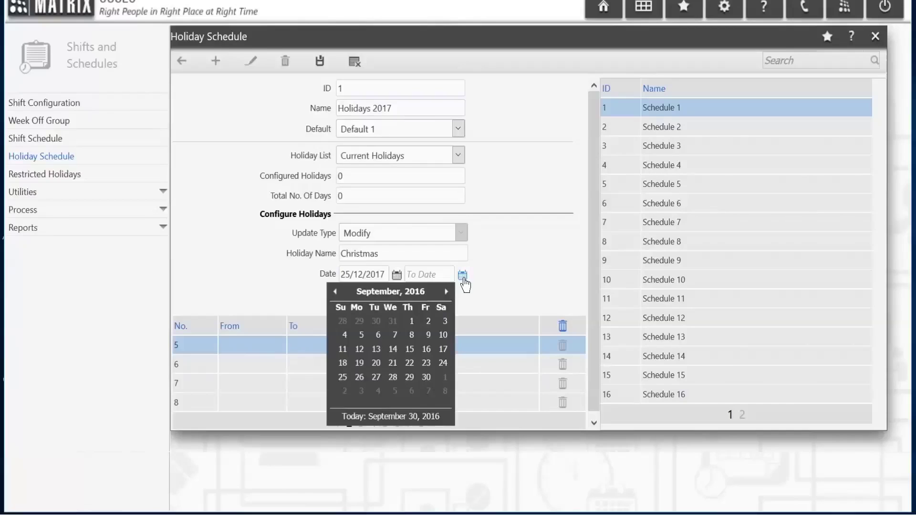
pyautogui.click(413, 293)
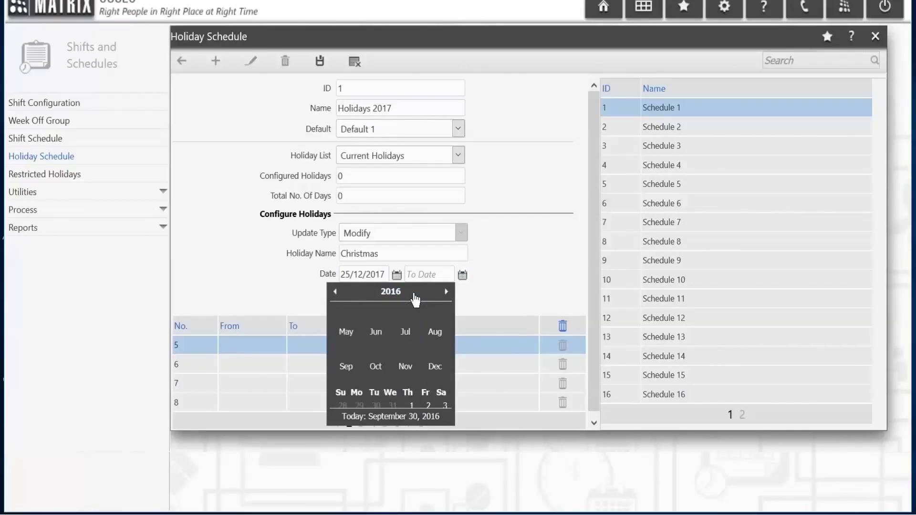
pyautogui.click(451, 293)
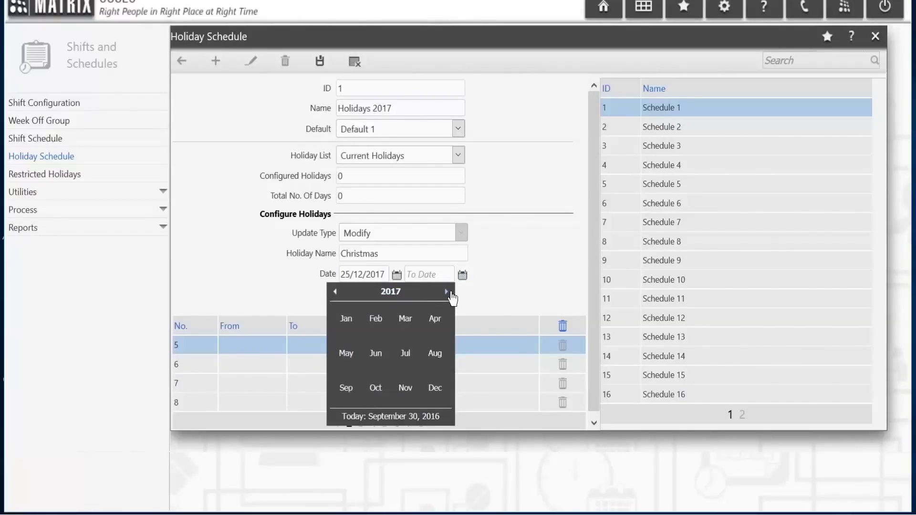
pyautogui.click(451, 293)
pyautogui.click(345, 320)
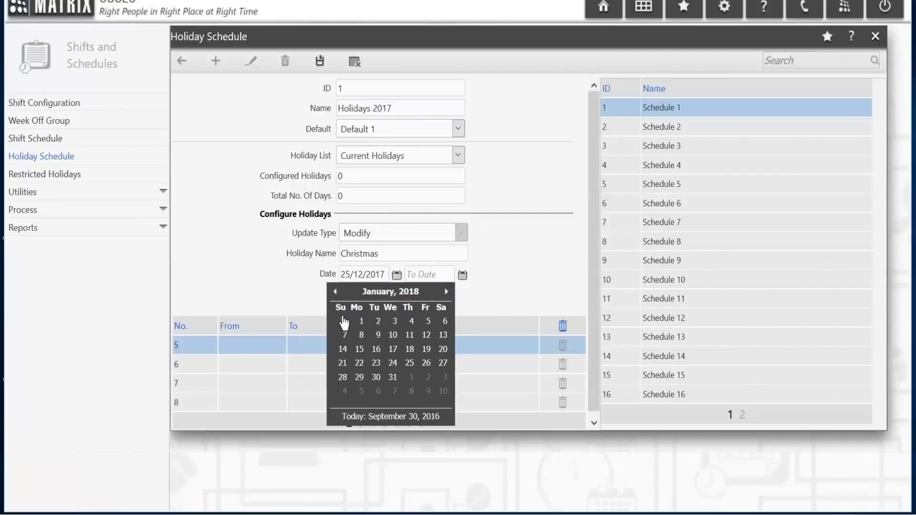
pyautogui.click(359, 322)
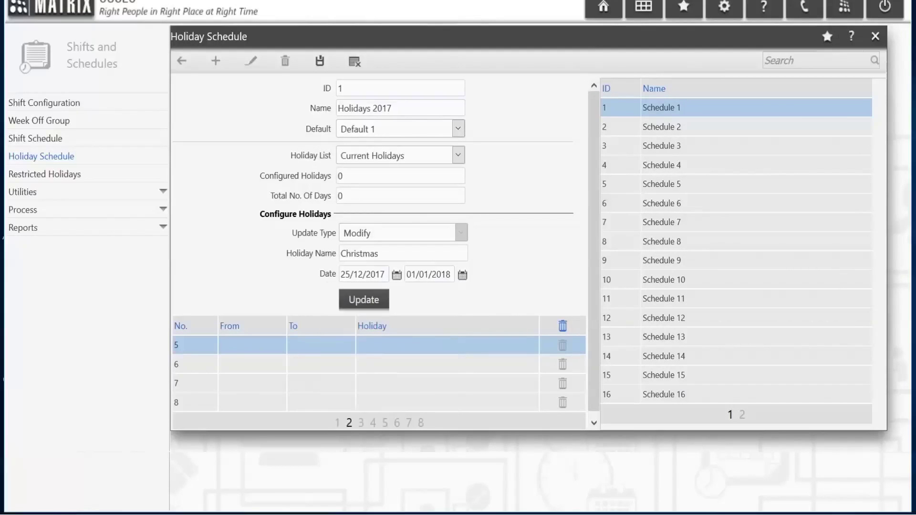
pyautogui.click(363, 305)
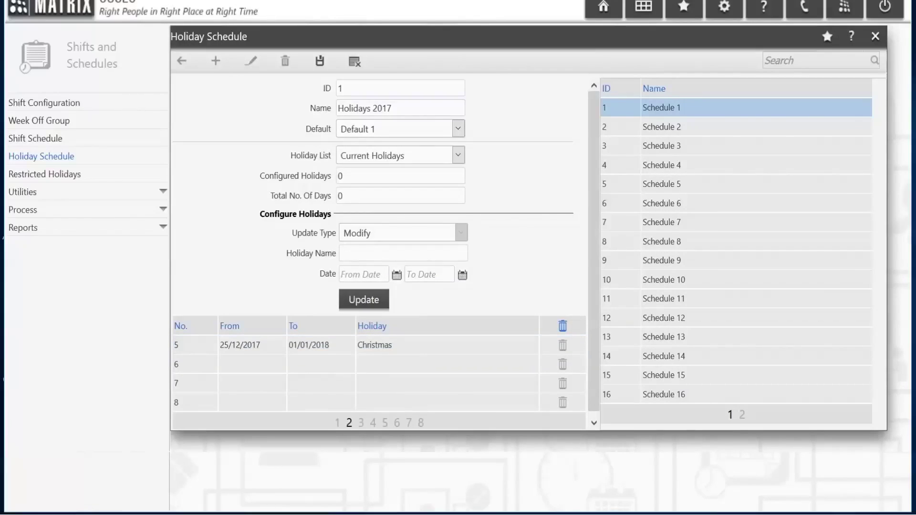
pyautogui.click(319, 61)
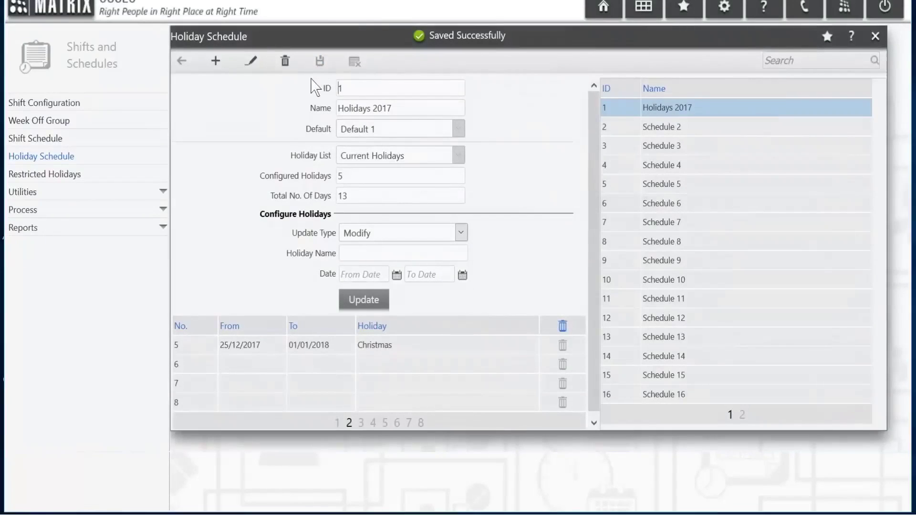
# Reopen the Holidays 2017 schedule for editing and set the update type of its Memorial Day entry to Reuse
pyautogui.click(337, 423)
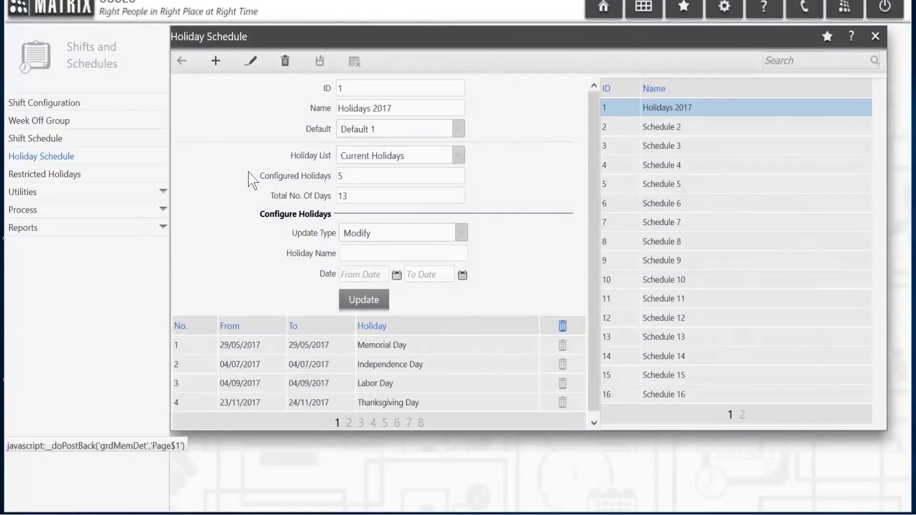
pyautogui.click(251, 61)
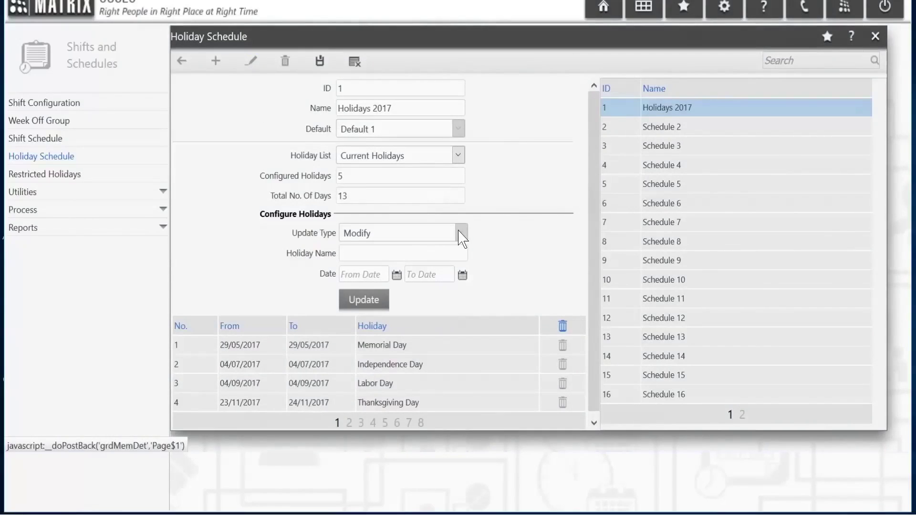
pyautogui.click(198, 351)
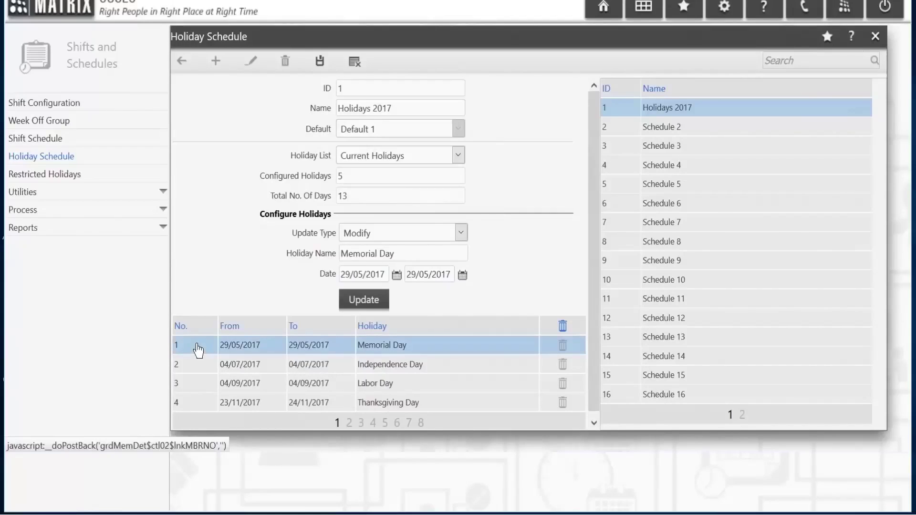
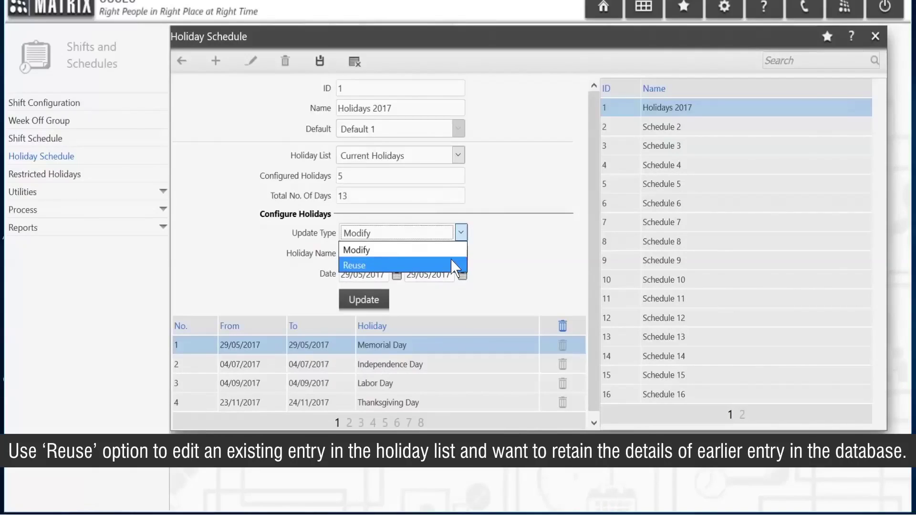
pyautogui.click(455, 265)
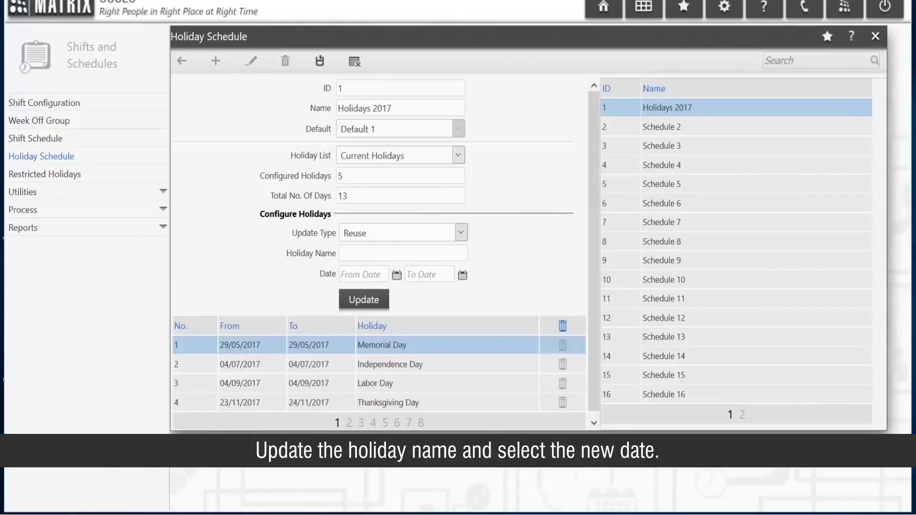
# Name the reused holiday entry Good Friday and set its start date to 14/07/2017
pyautogui.click(451, 259)
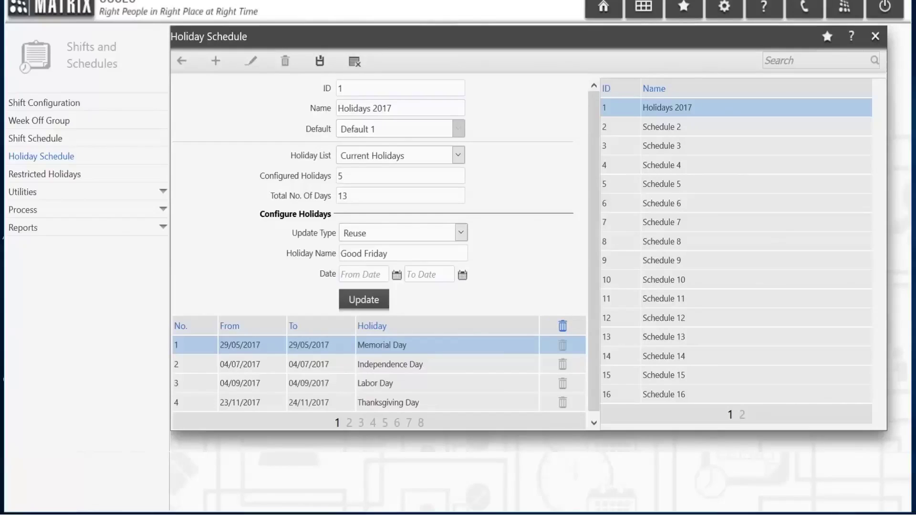
pyautogui.click(397, 276)
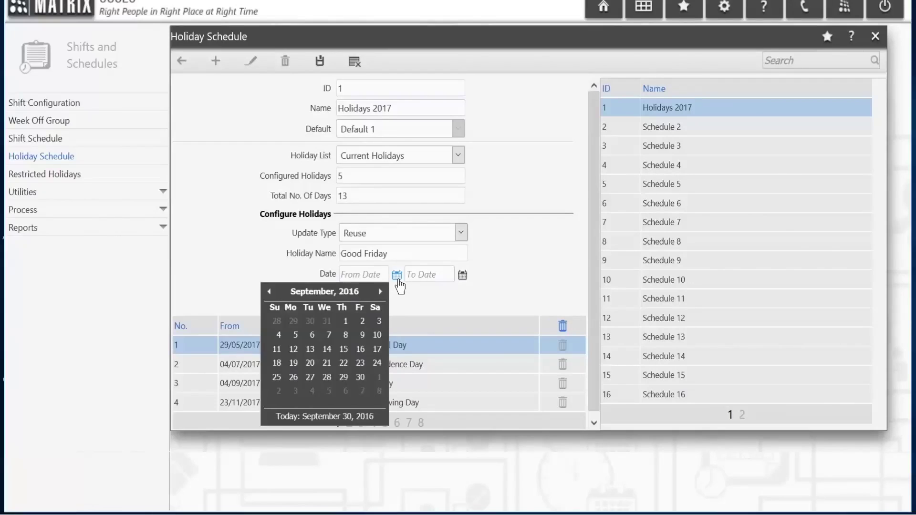
pyautogui.click(368, 292)
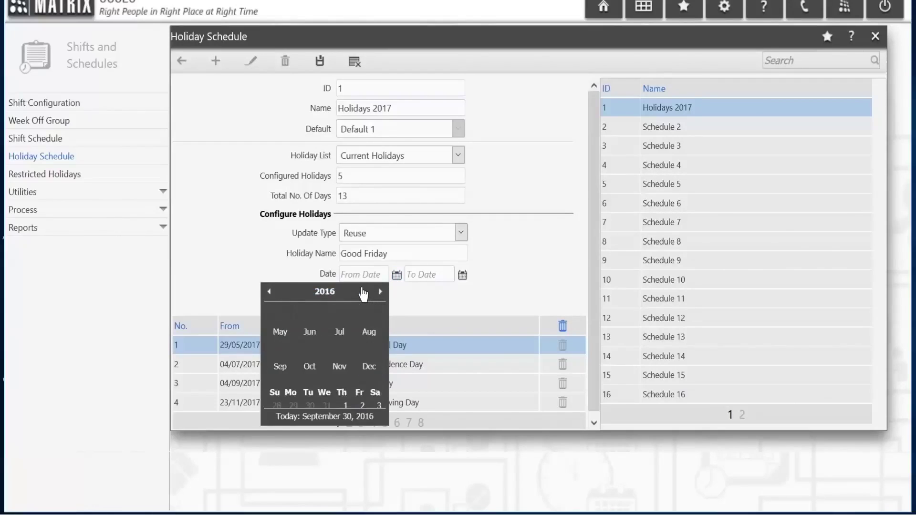
pyautogui.click(380, 292)
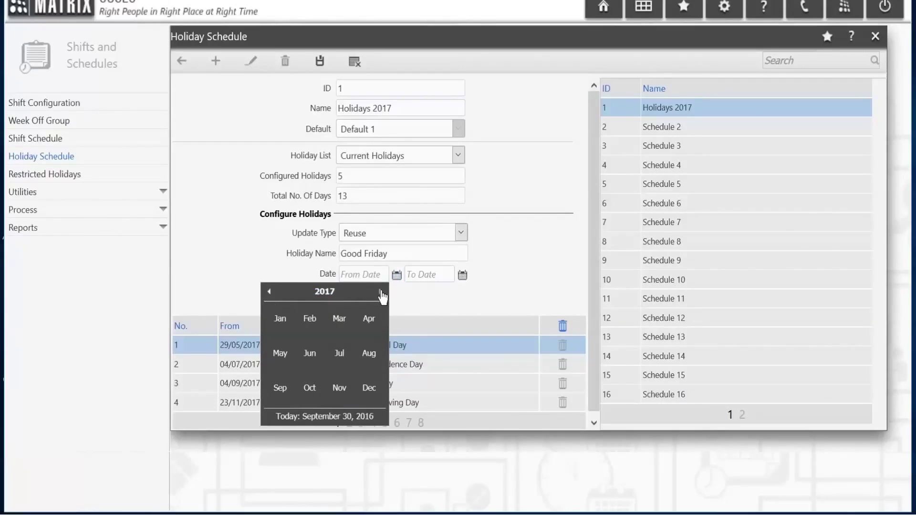
pyautogui.click(339, 353)
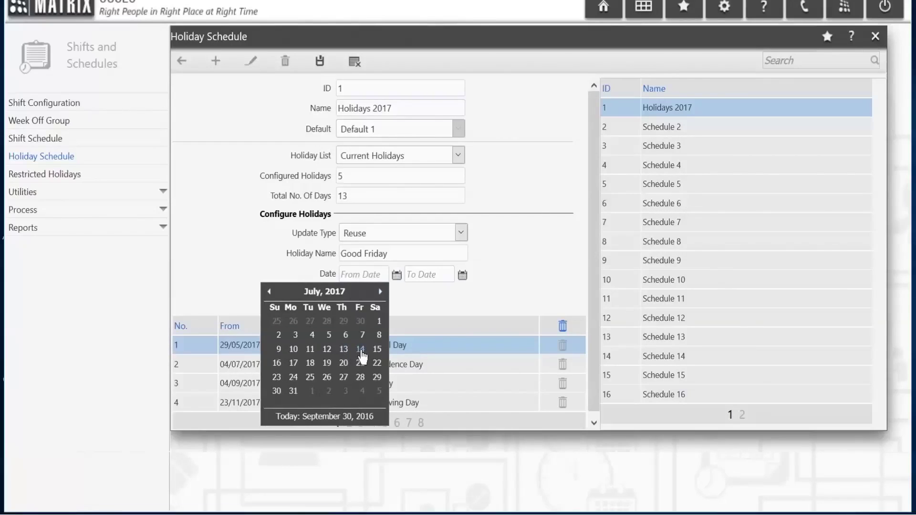
pyautogui.click(360, 350)
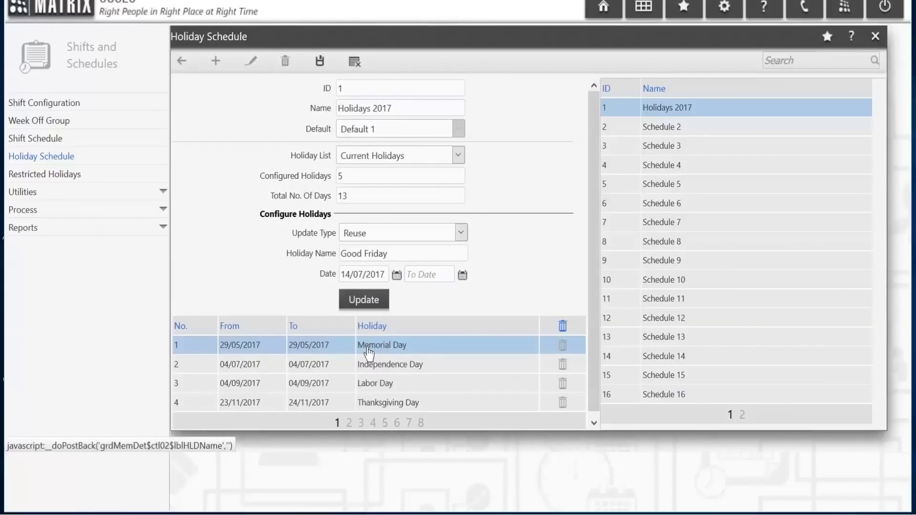
# Set Good Friday's end date to 14/07/2017, update the holiday table with it and save the Holidays 2017 schedule
pyautogui.click(462, 275)
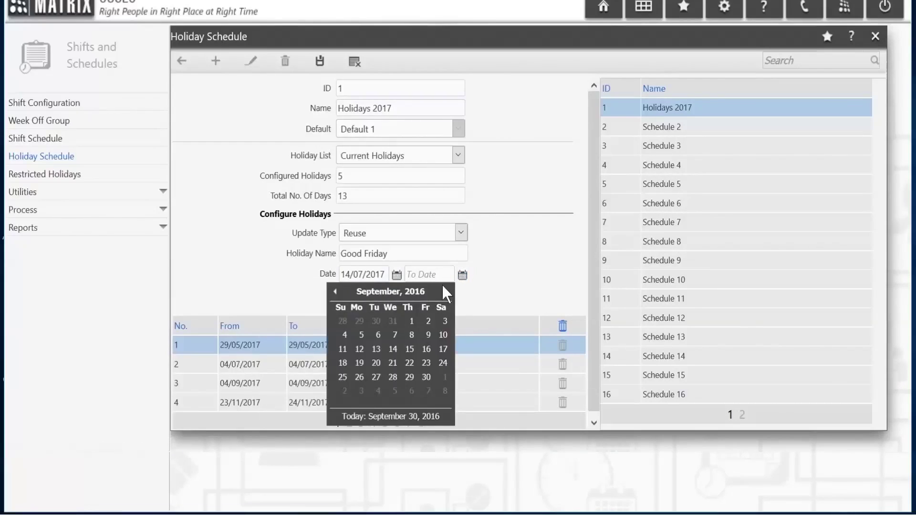
pyautogui.click(435, 292)
pyautogui.click(445, 293)
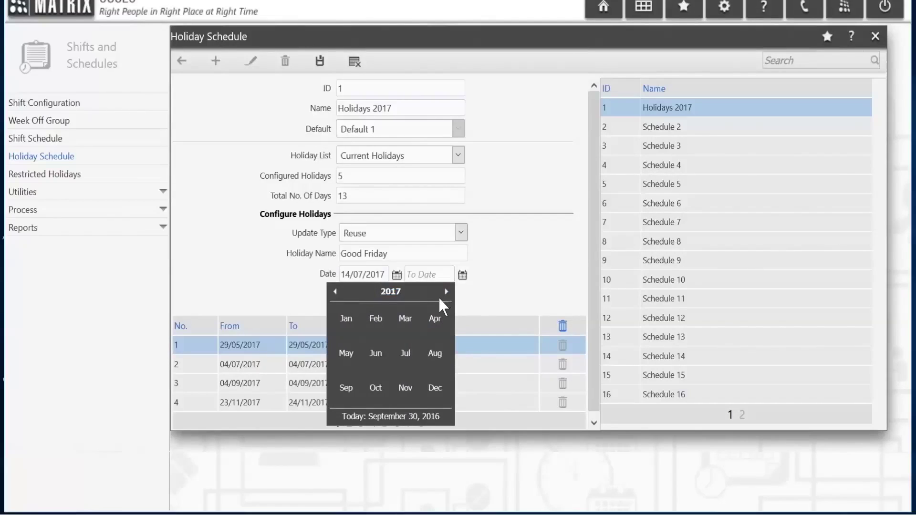
pyautogui.click(404, 353)
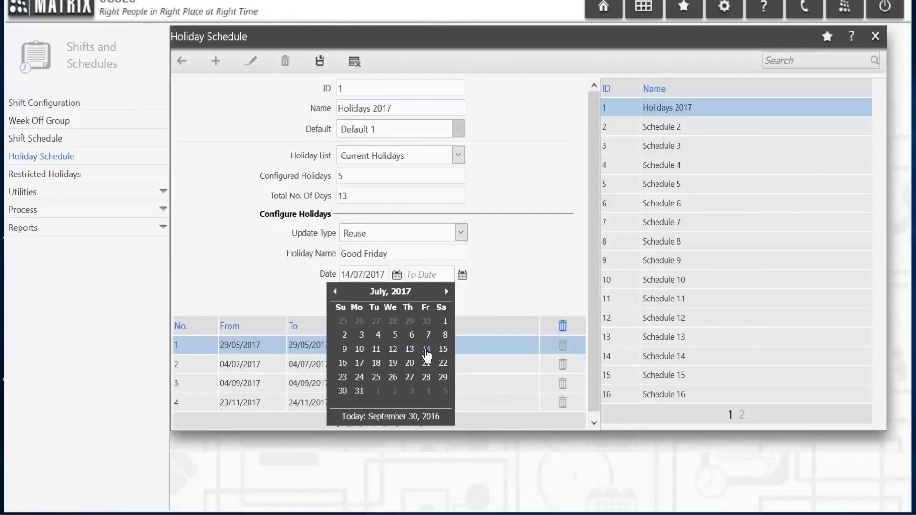
pyautogui.click(426, 351)
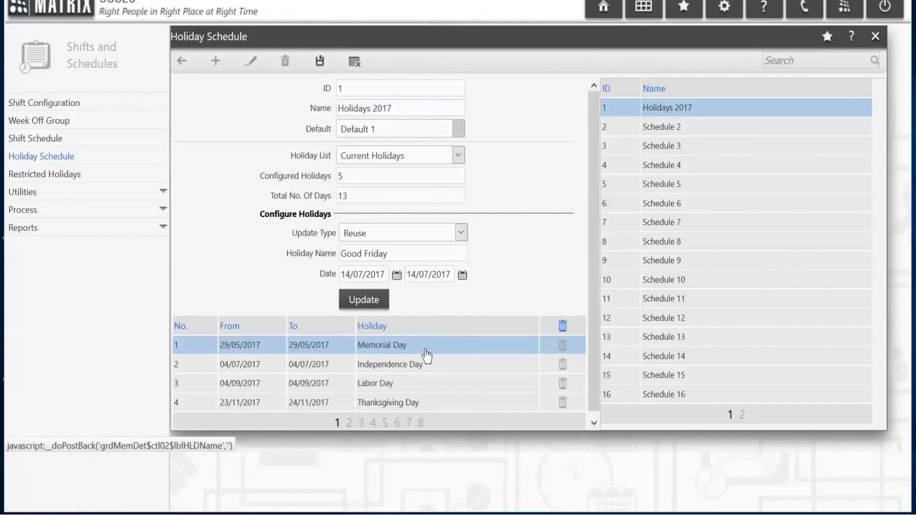
pyautogui.click(373, 301)
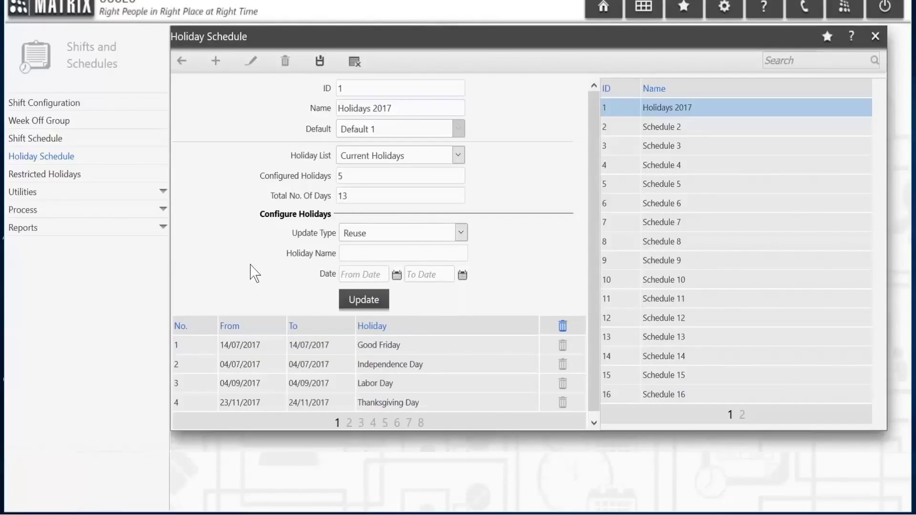
pyautogui.click(321, 68)
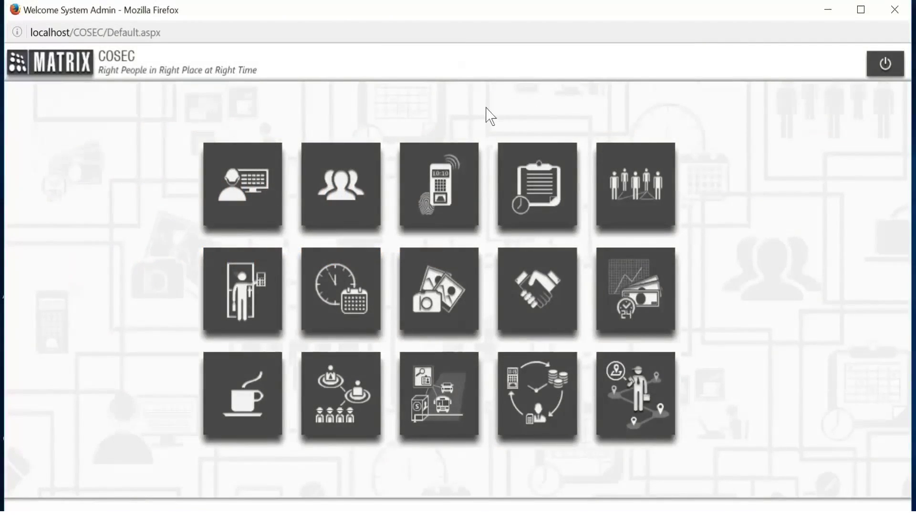
# Open the last user in the user list for editing and show that user's access control settings
pyautogui.click(341, 191)
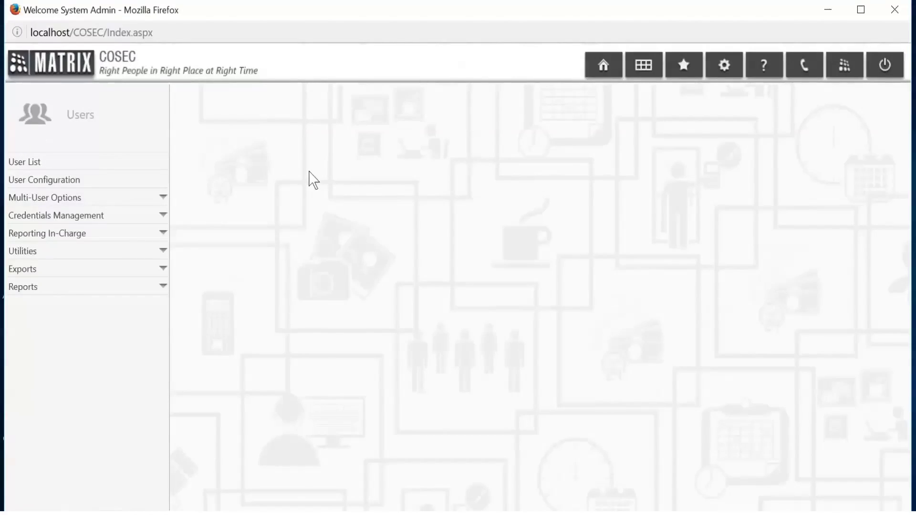
pyautogui.click(148, 167)
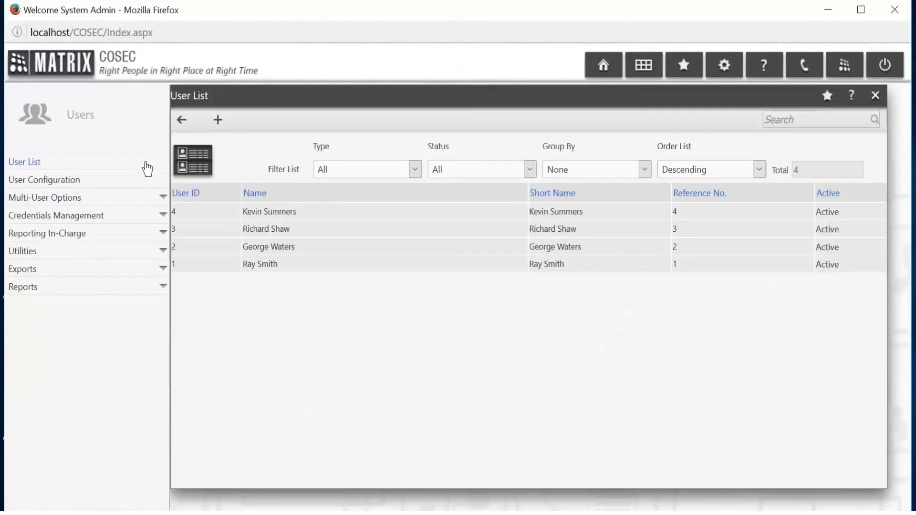
pyautogui.click(290, 264)
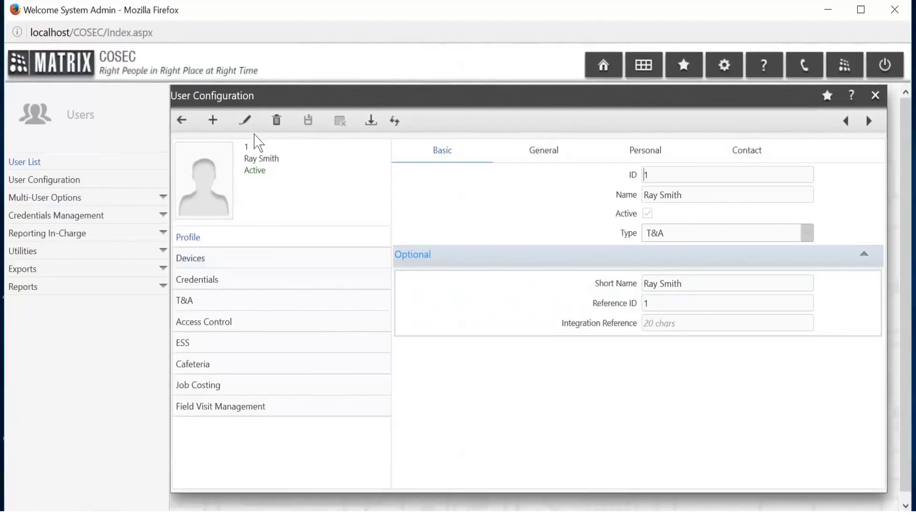
pyautogui.click(247, 121)
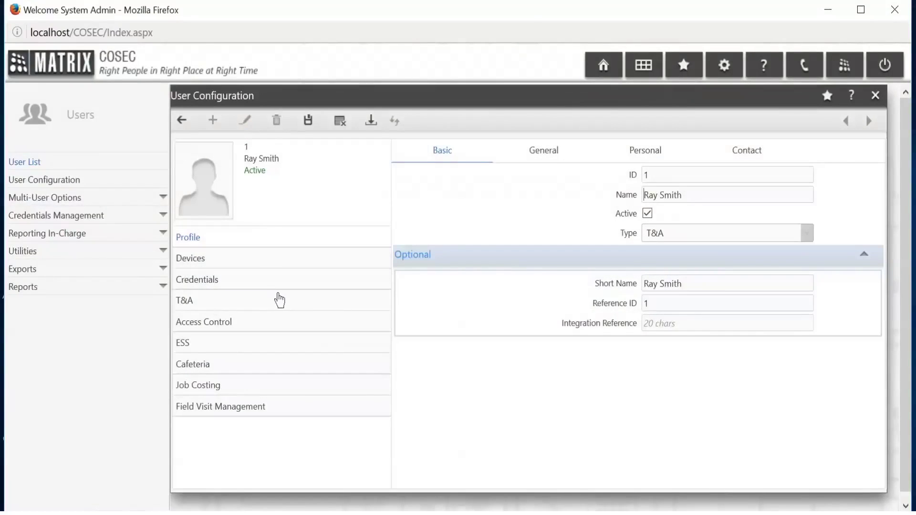
pyautogui.click(281, 321)
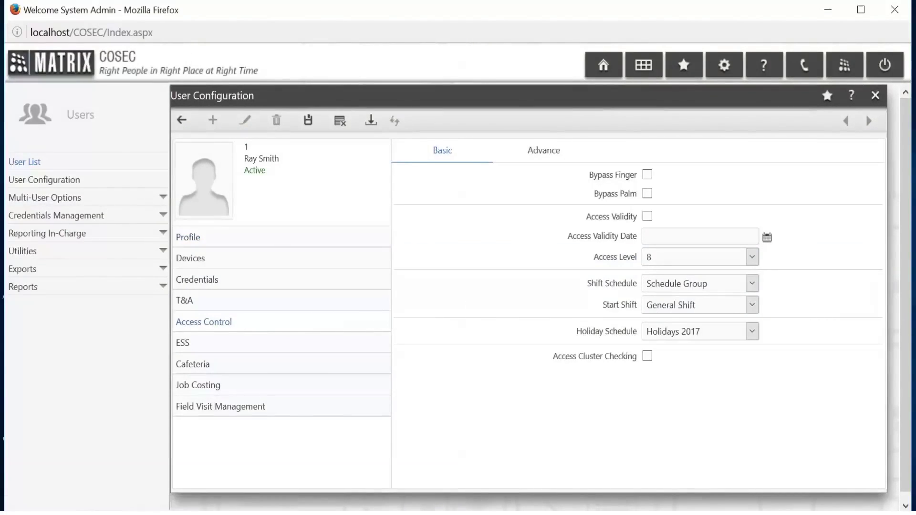
# Assign the Holidays 2017 holiday schedule to the user and save the user configuration
pyautogui.click(752, 332)
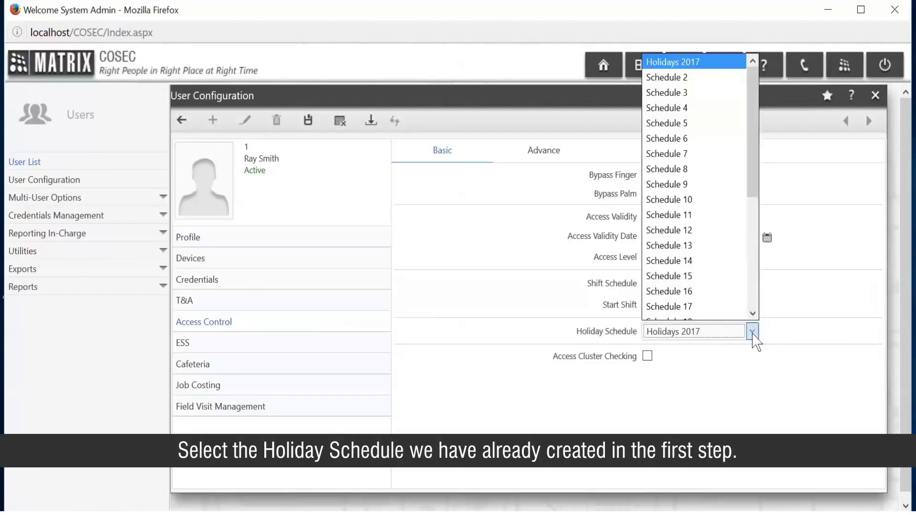
pyautogui.click(707, 66)
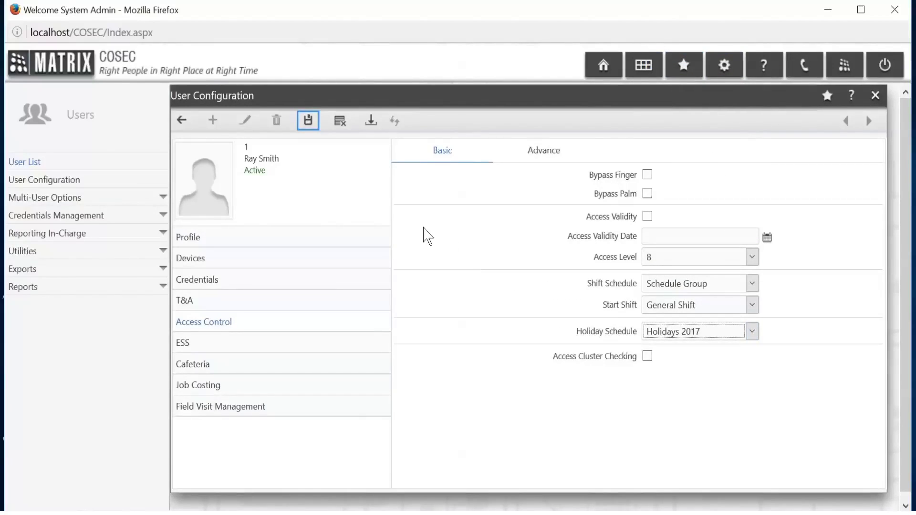
pyautogui.click(308, 129)
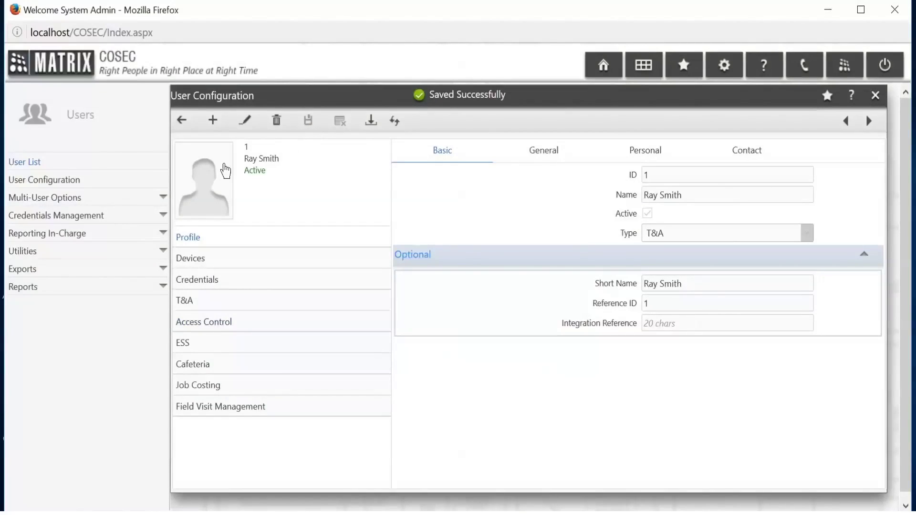
# In the basic access control settings for multiple users, enable the Holiday Schedule update with the value Holidays 2017
pyautogui.click(116, 198)
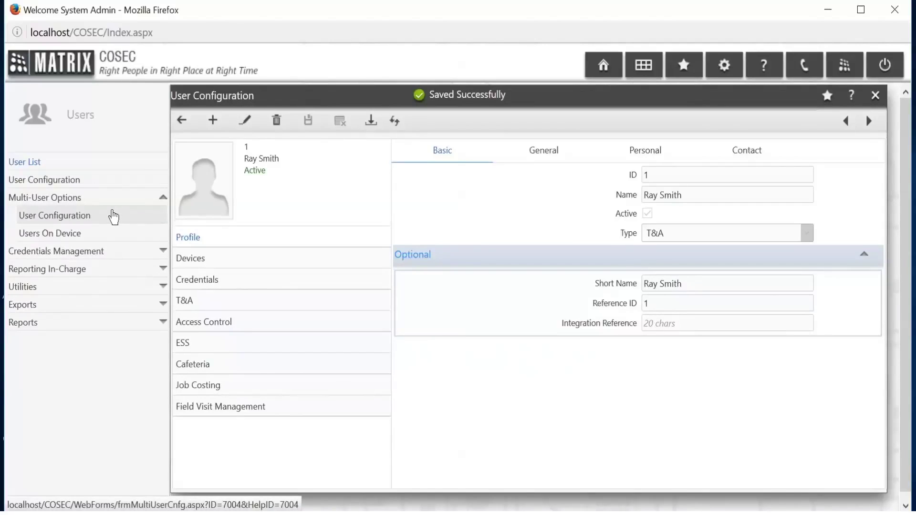
pyautogui.click(113, 217)
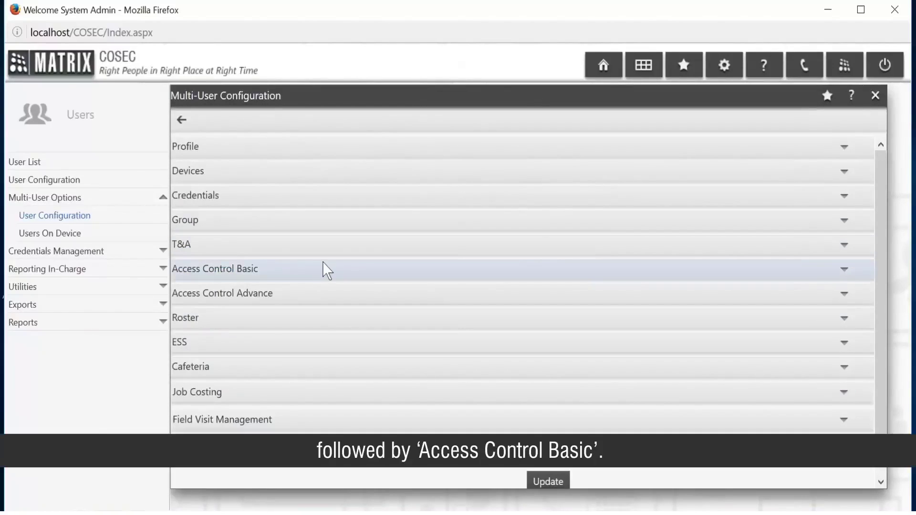
pyautogui.click(342, 268)
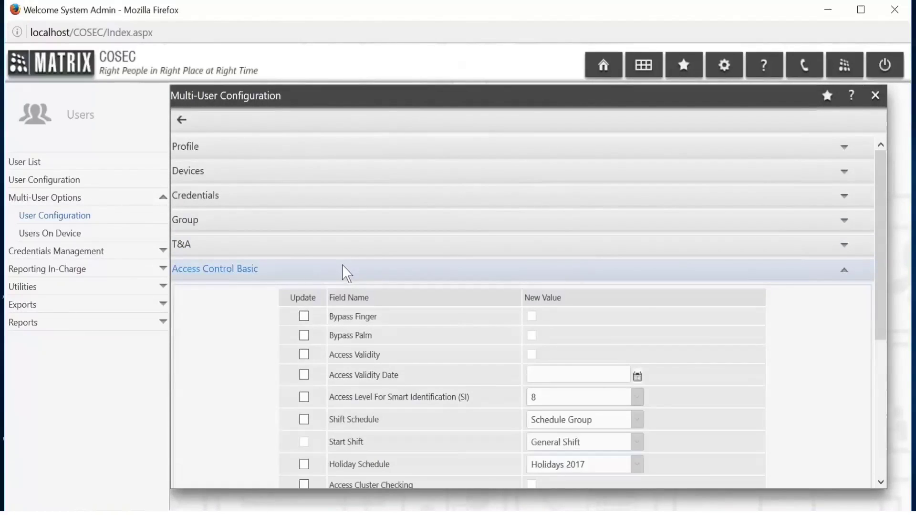
pyautogui.scroll(-3, 339, 272)
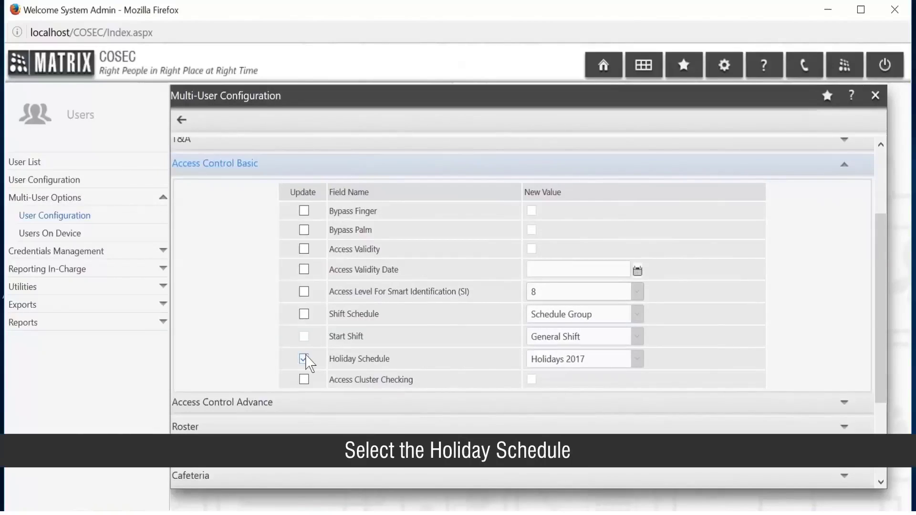
pyautogui.click(637, 358)
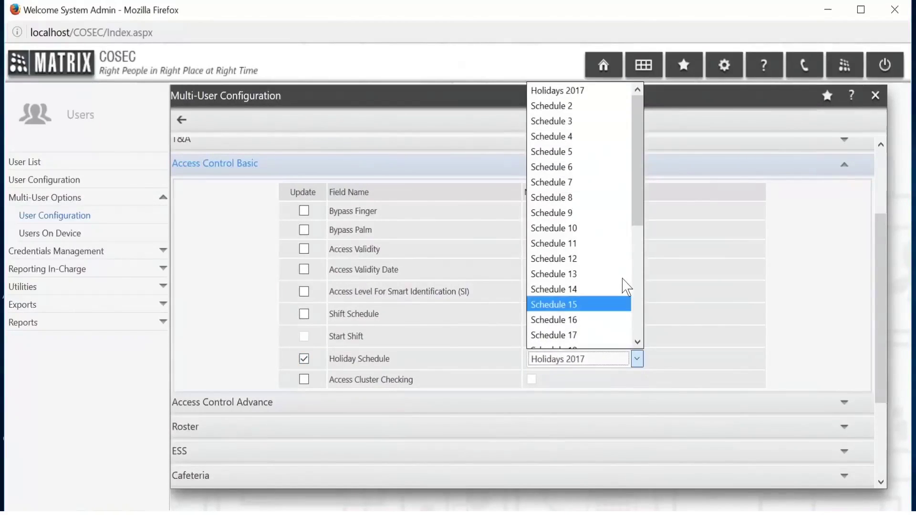
pyautogui.click(597, 90)
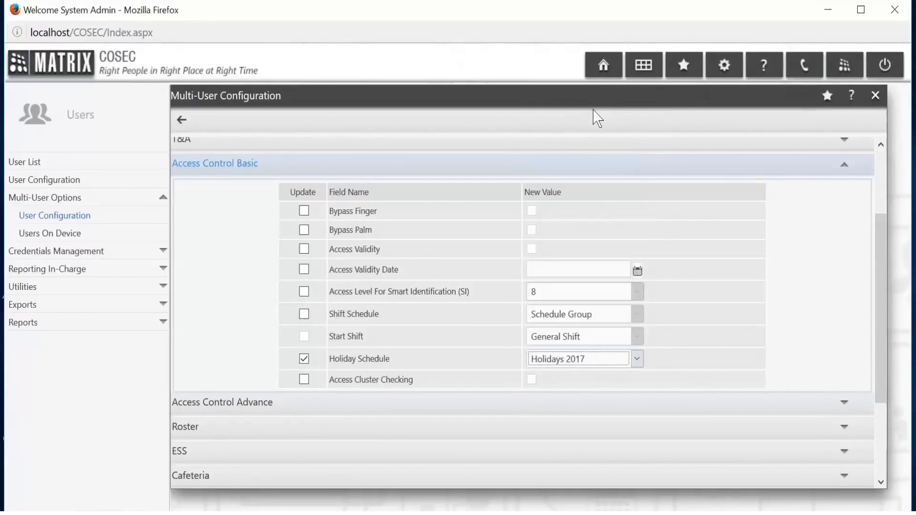
# Set the user filter to All and apply the multi-user configuration update
pyautogui.scroll(-1, 450, 437)
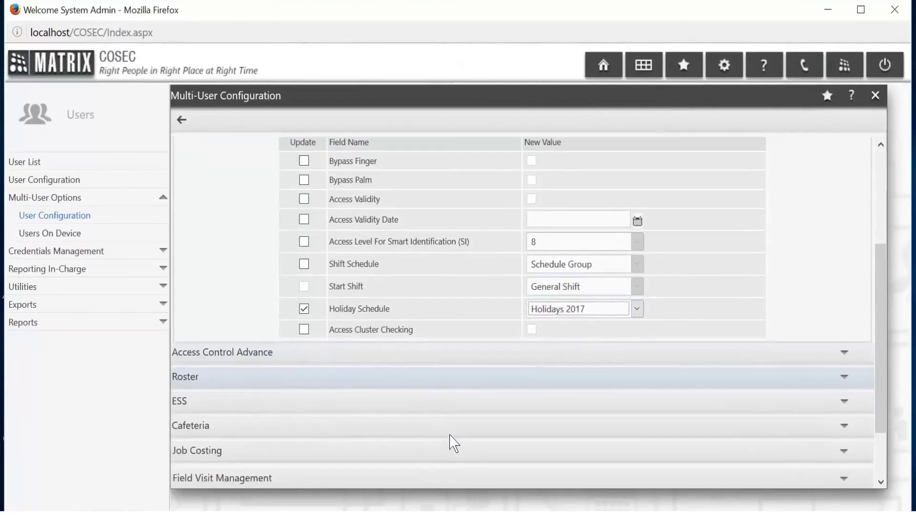
pyautogui.scroll(-3, 451, 441)
pyautogui.click(450, 434)
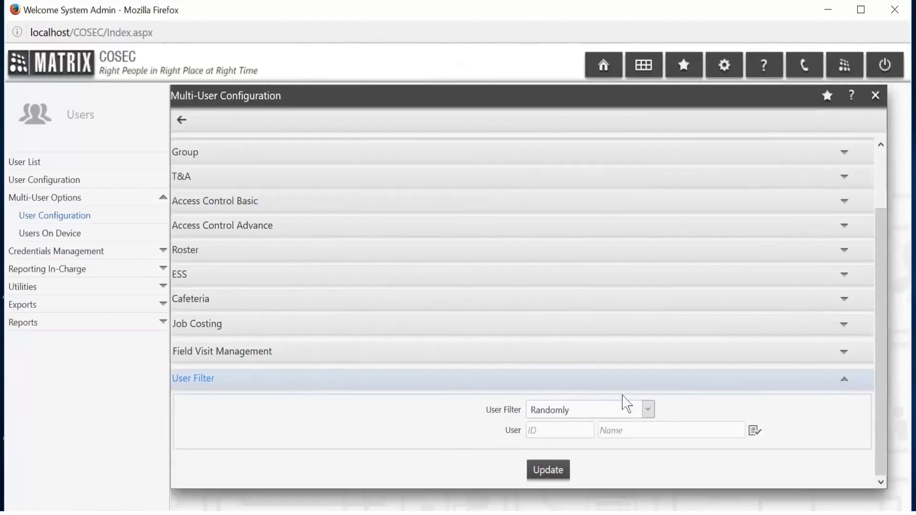
pyautogui.click(647, 409)
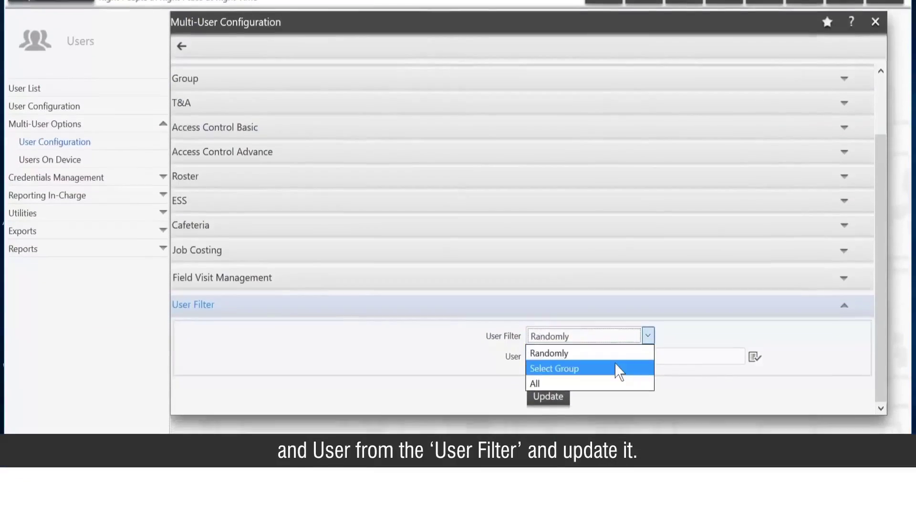
pyautogui.click(607, 380)
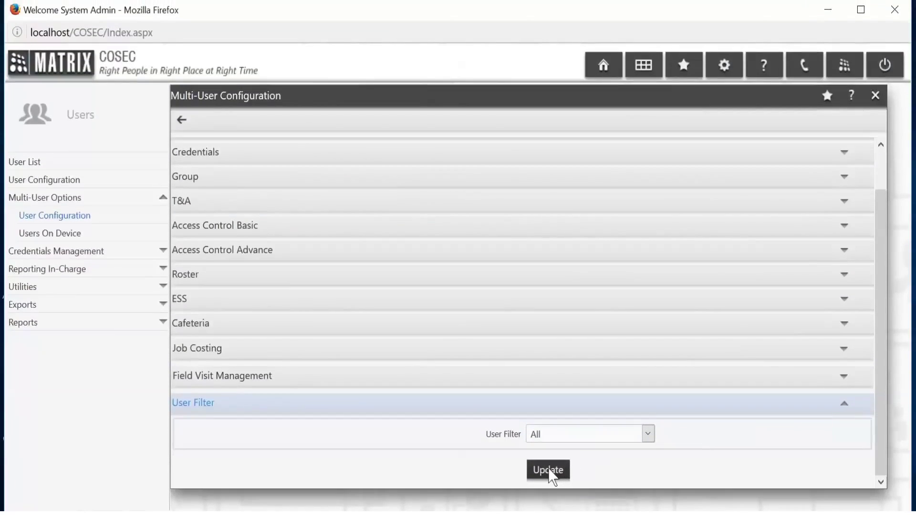
pyautogui.click(548, 407)
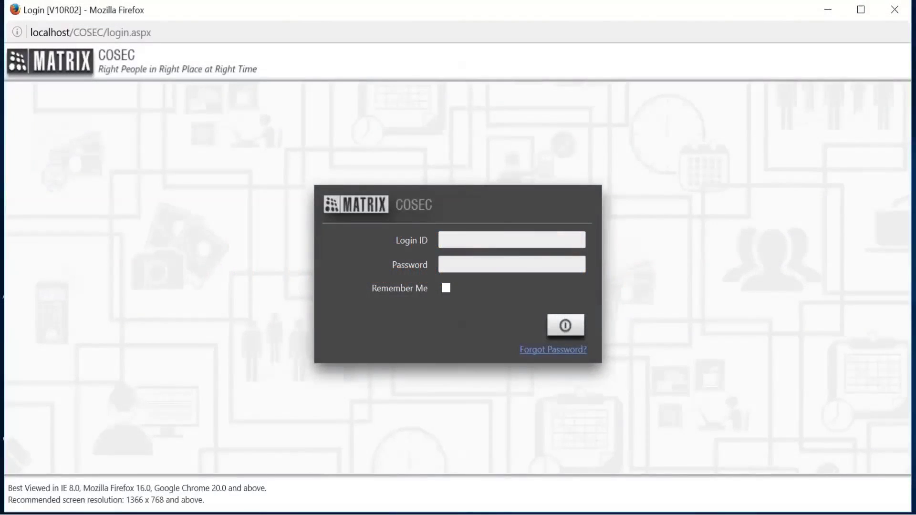
# Log in to the employee self-service account with the user's login ID and password
pyautogui.write('1')
pyautogui.click(500, 257)
pyautogui.click(561, 326)
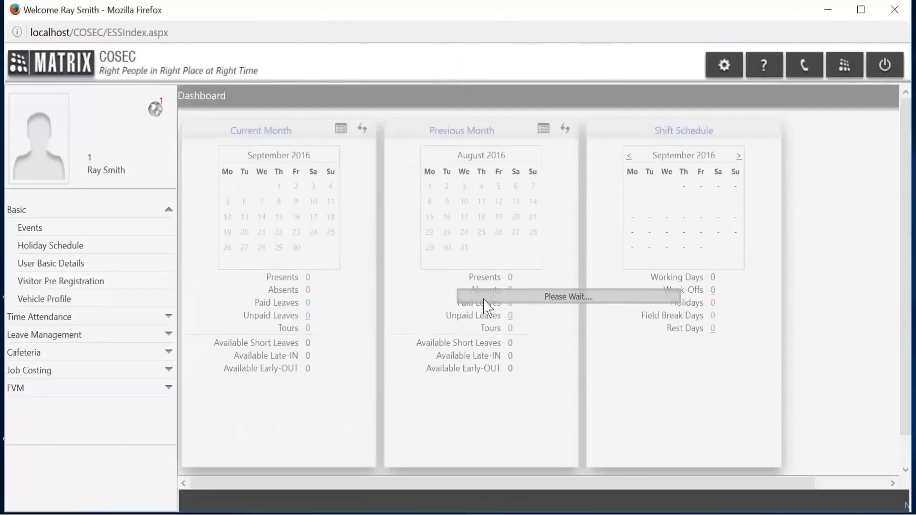
# View the logged-in user's holiday schedule for the year 2017
pyautogui.click(133, 250)
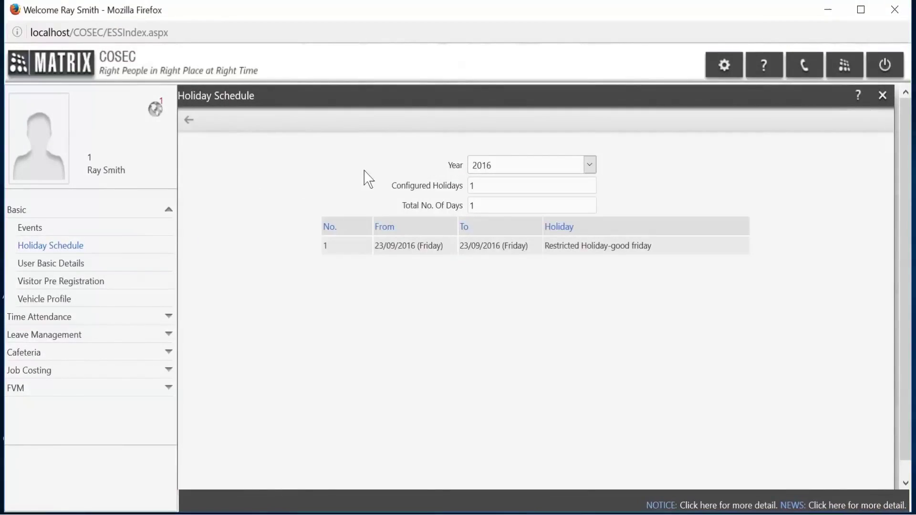
pyautogui.click(590, 165)
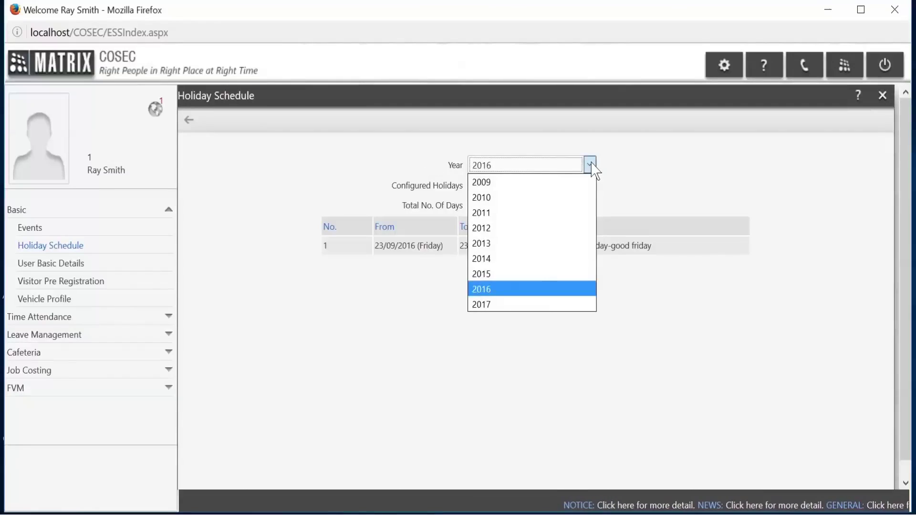
pyautogui.click(528, 304)
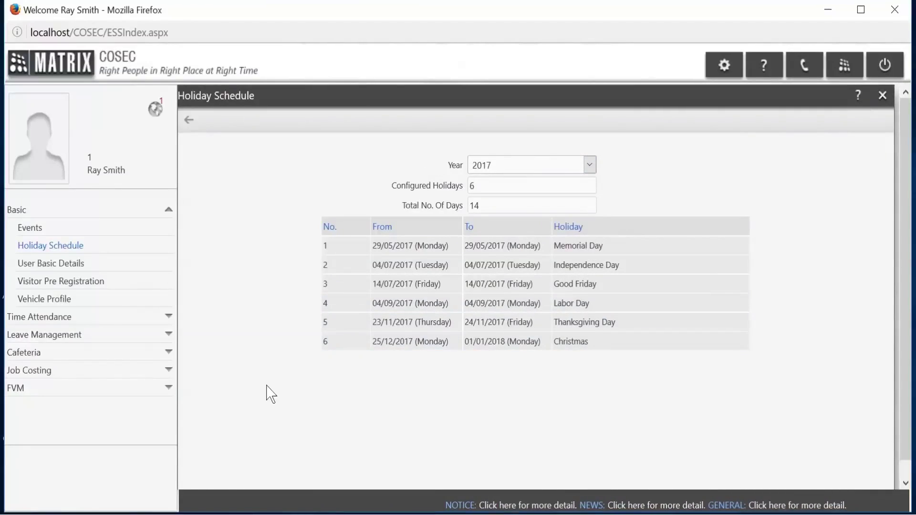